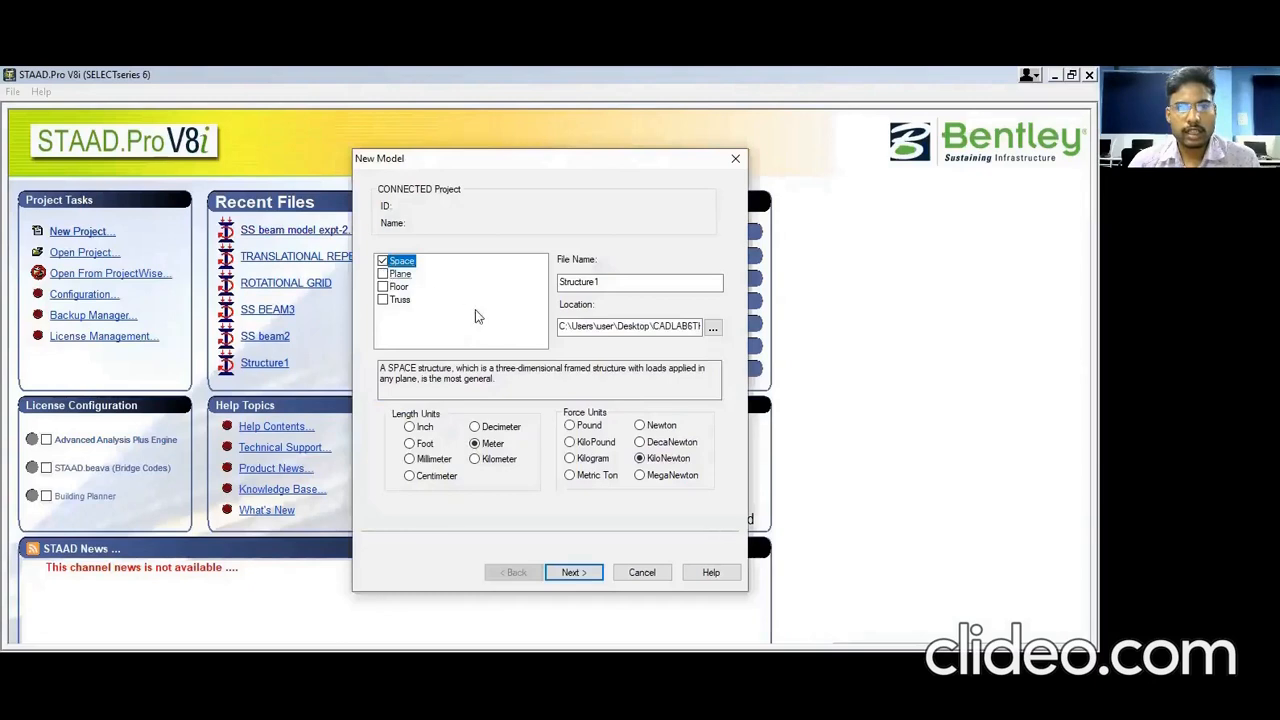
Step: Choose a space frame, name the model 'ss beam expt-2.1', and continue to the next page
{"action": "left_click", "coordinate": [618, 283]}
{"action": "double_click", "coordinate": [618, 283]}
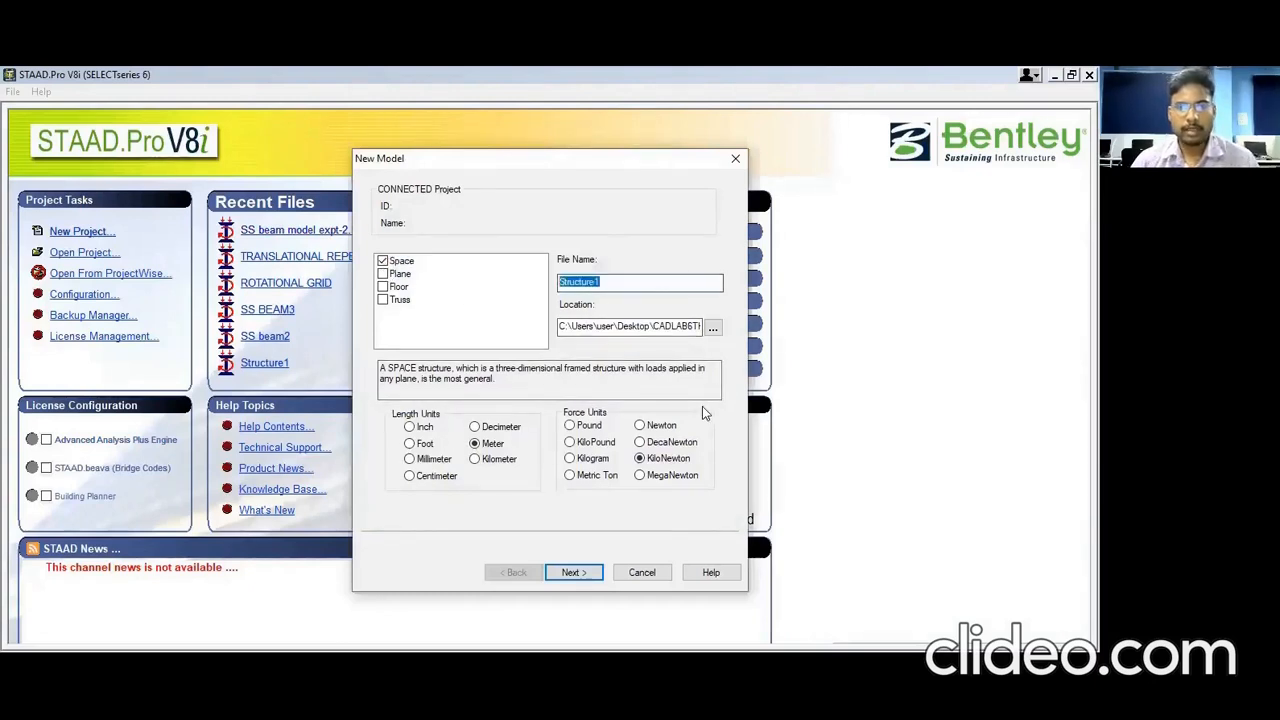
{"action": "type", "text": "ss beam"}
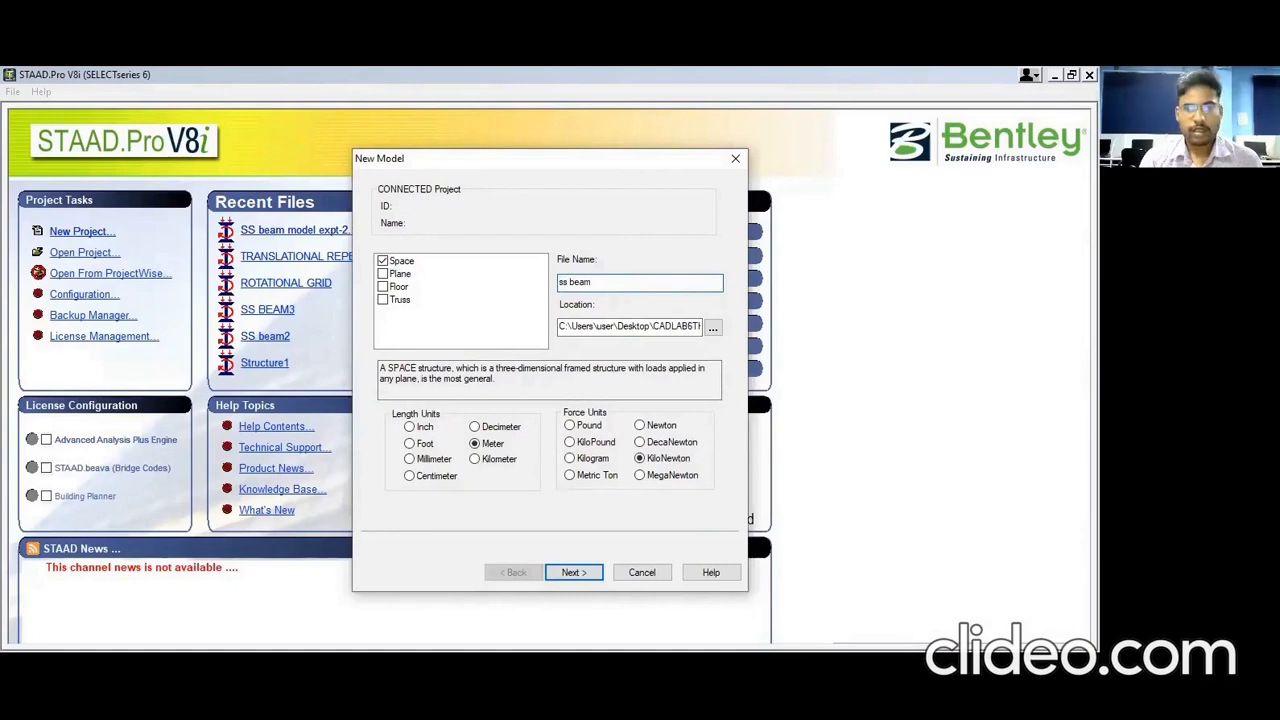
{"action": "type", "text": " expt"}
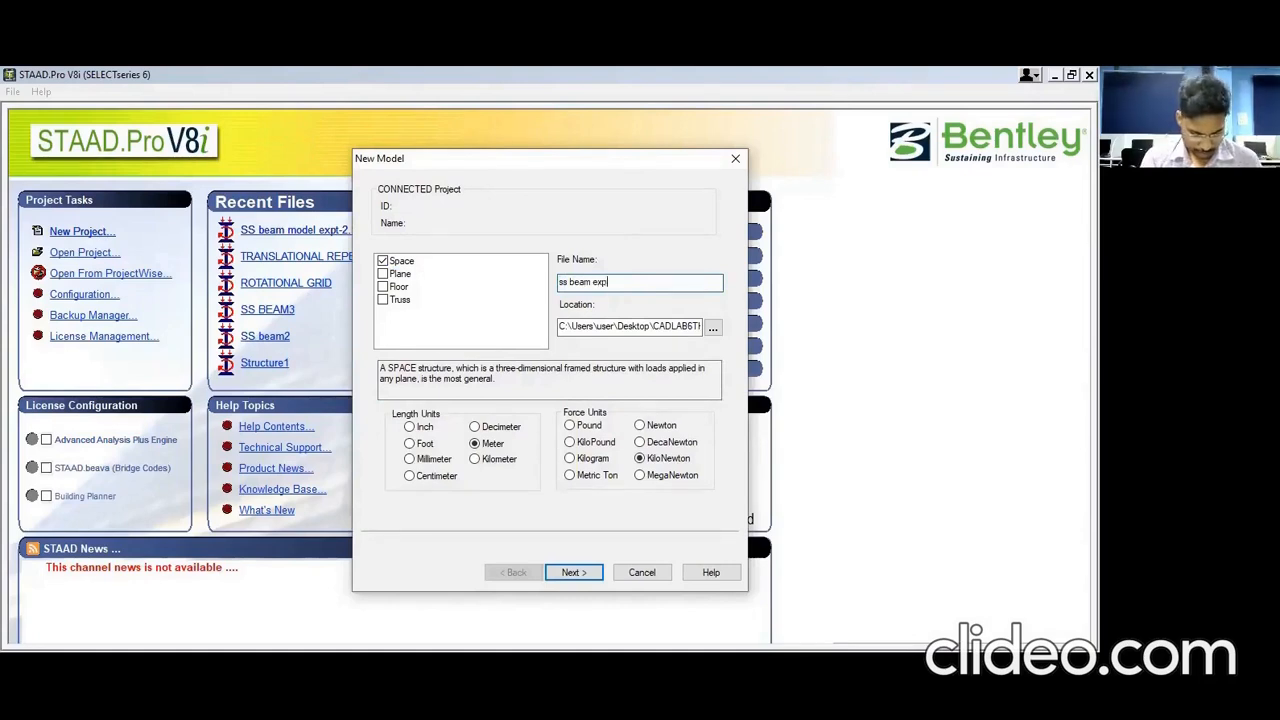
{"action": "type", "text": "- 2"}
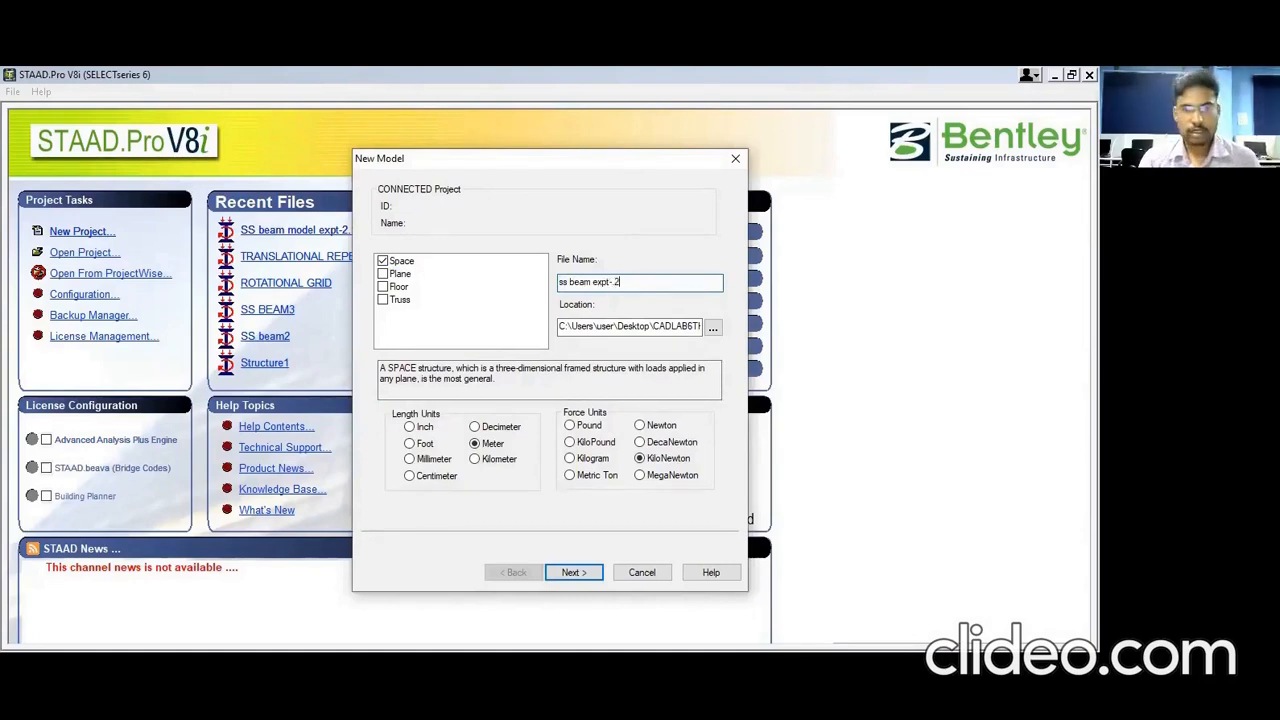
{"action": "key", "text": "BackSpace"}
{"action": "key", "text": "BackSpace"}
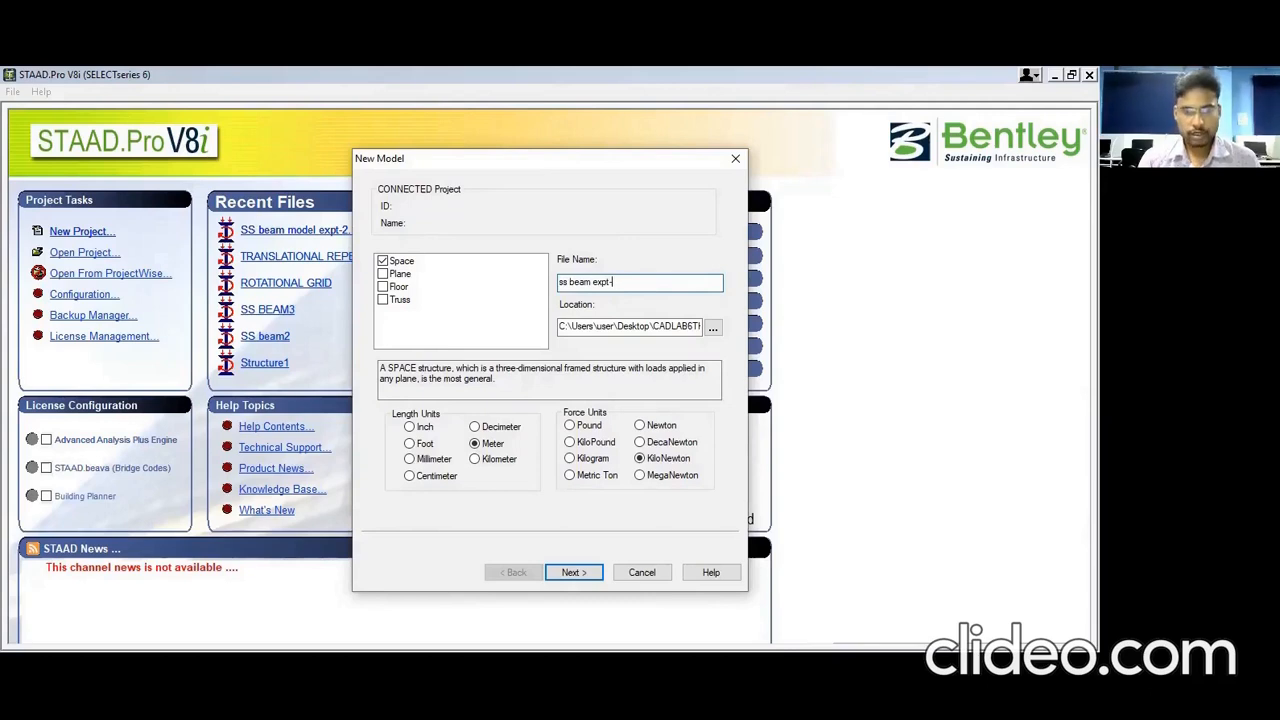
{"action": "type", "text": "2.1"}
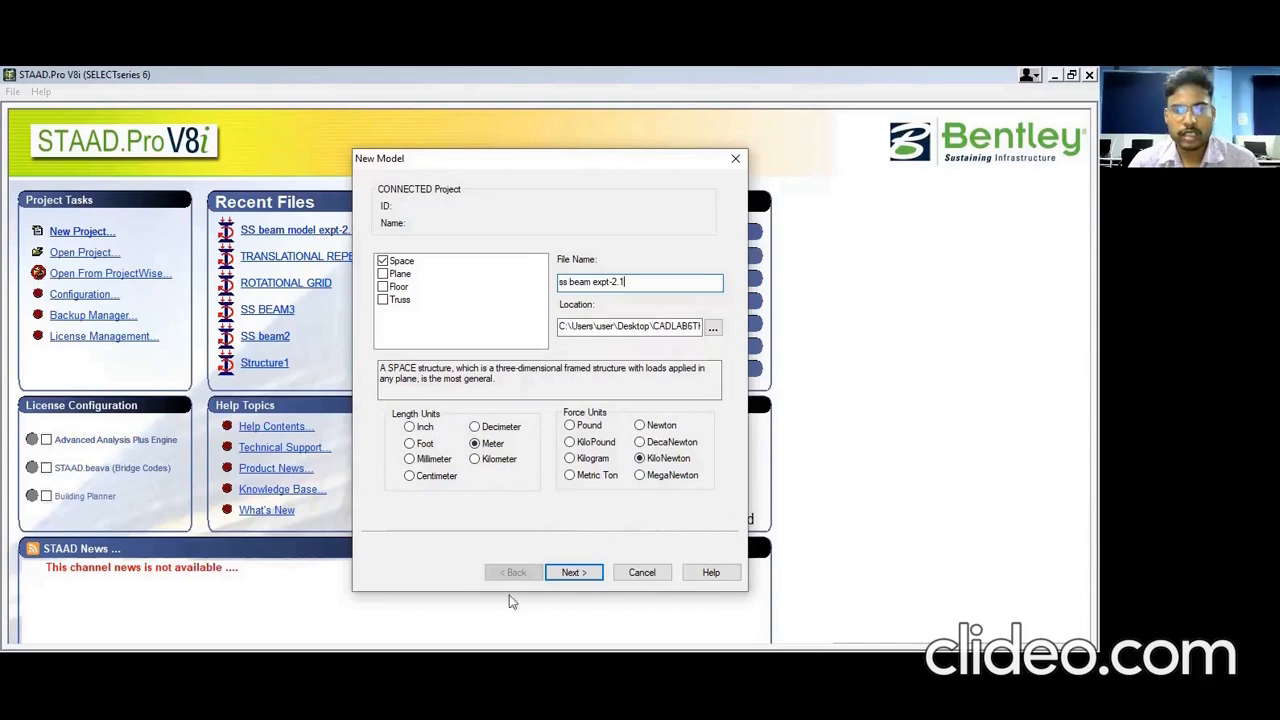
{"action": "left_click", "coordinate": [591, 575]}
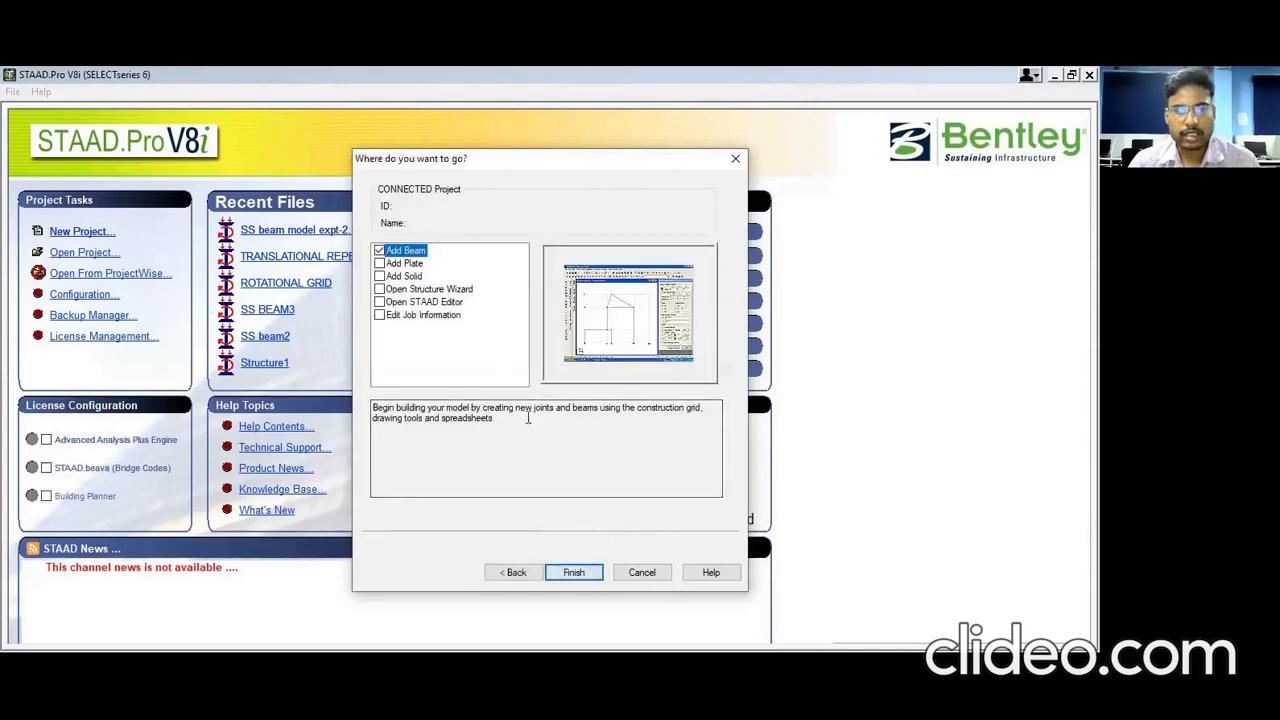
Step: Finish the setup and show the construction grid in front (XY) view
{"action": "left_click", "coordinate": [573, 576]}
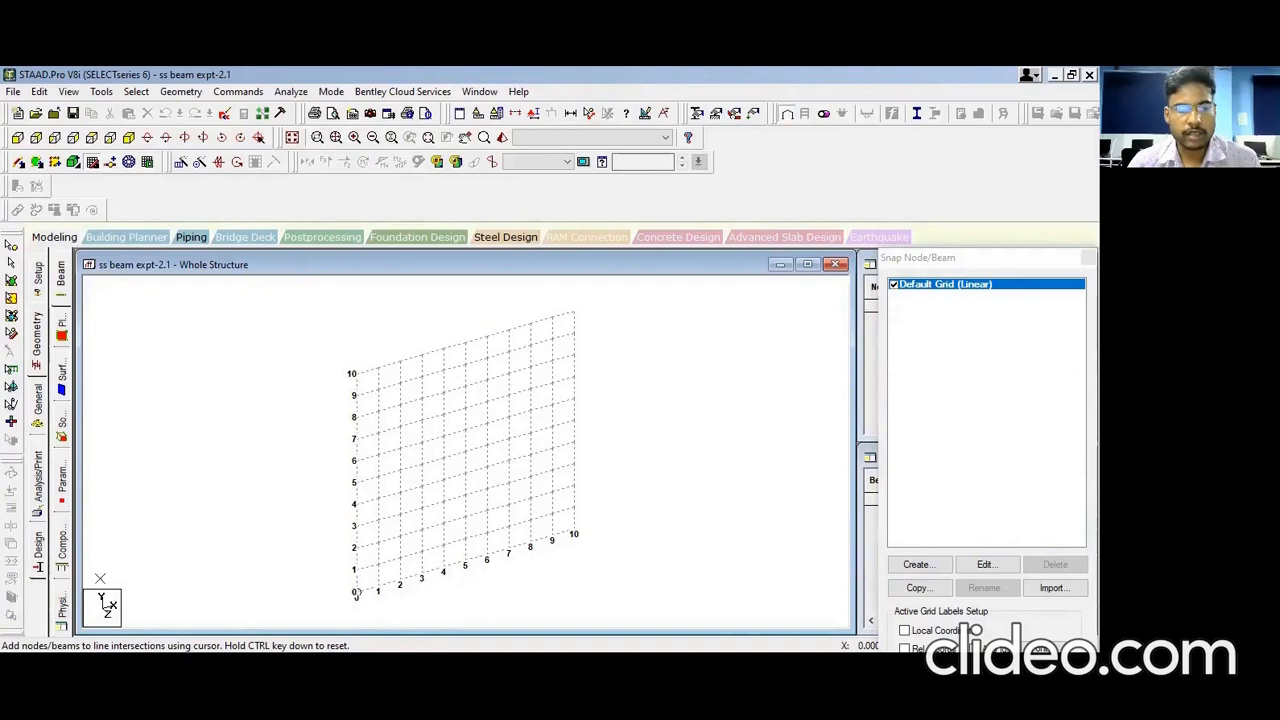
{"action": "left_click", "coordinate": [17, 137]}
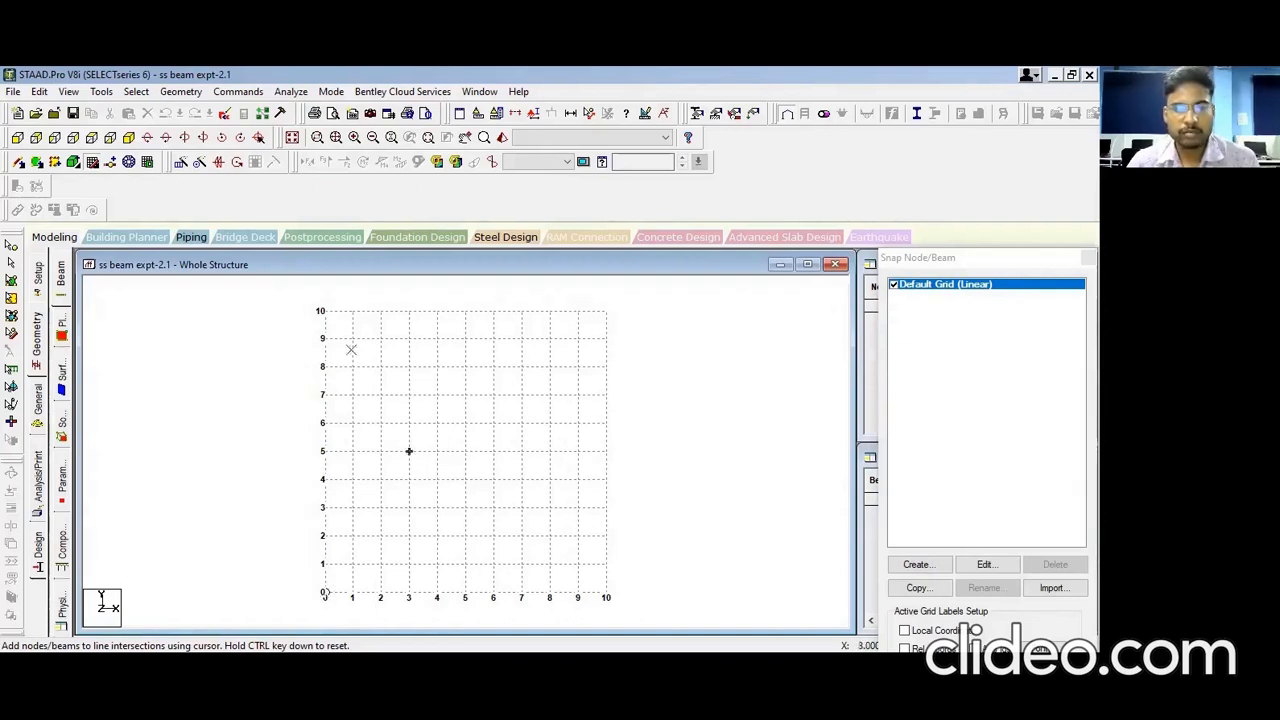
Step: Draw a 5 m horizontal beam from the origin to x=5 and bring up the dimension options
{"action": "left_click", "coordinate": [324, 594]}
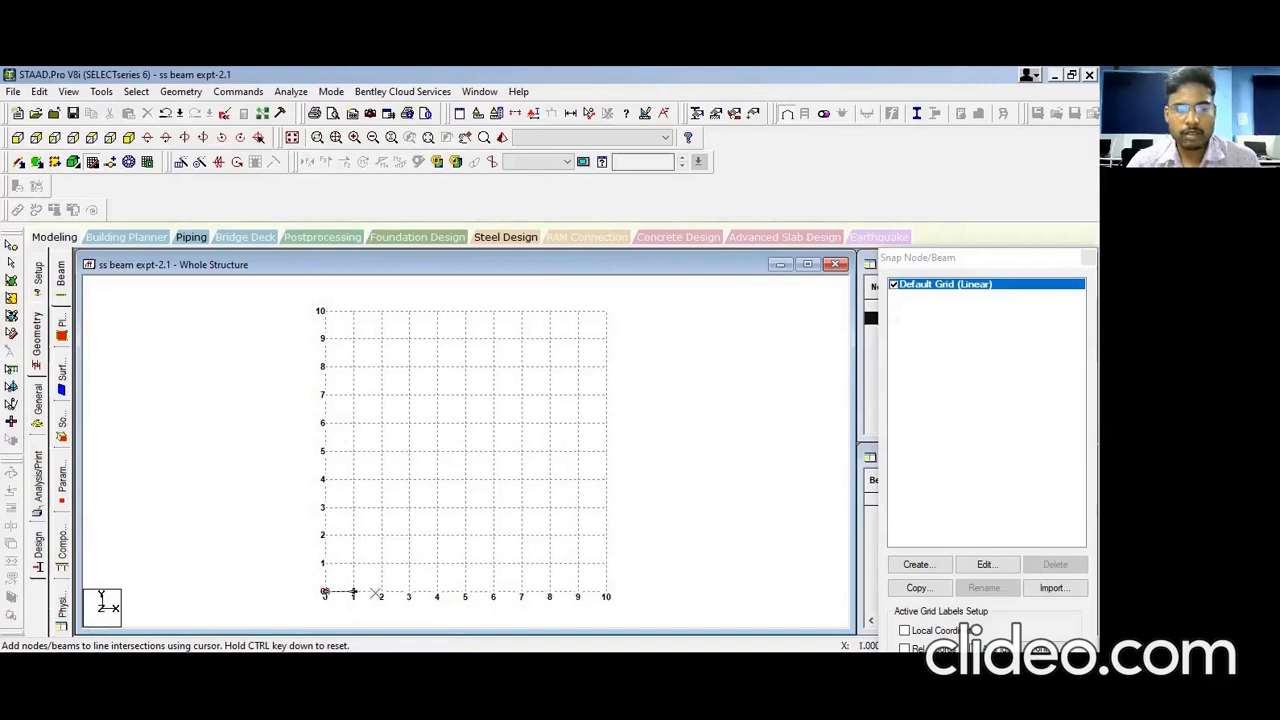
{"action": "left_click", "coordinate": [464, 594]}
{"action": "left_click", "coordinate": [324, 423]}
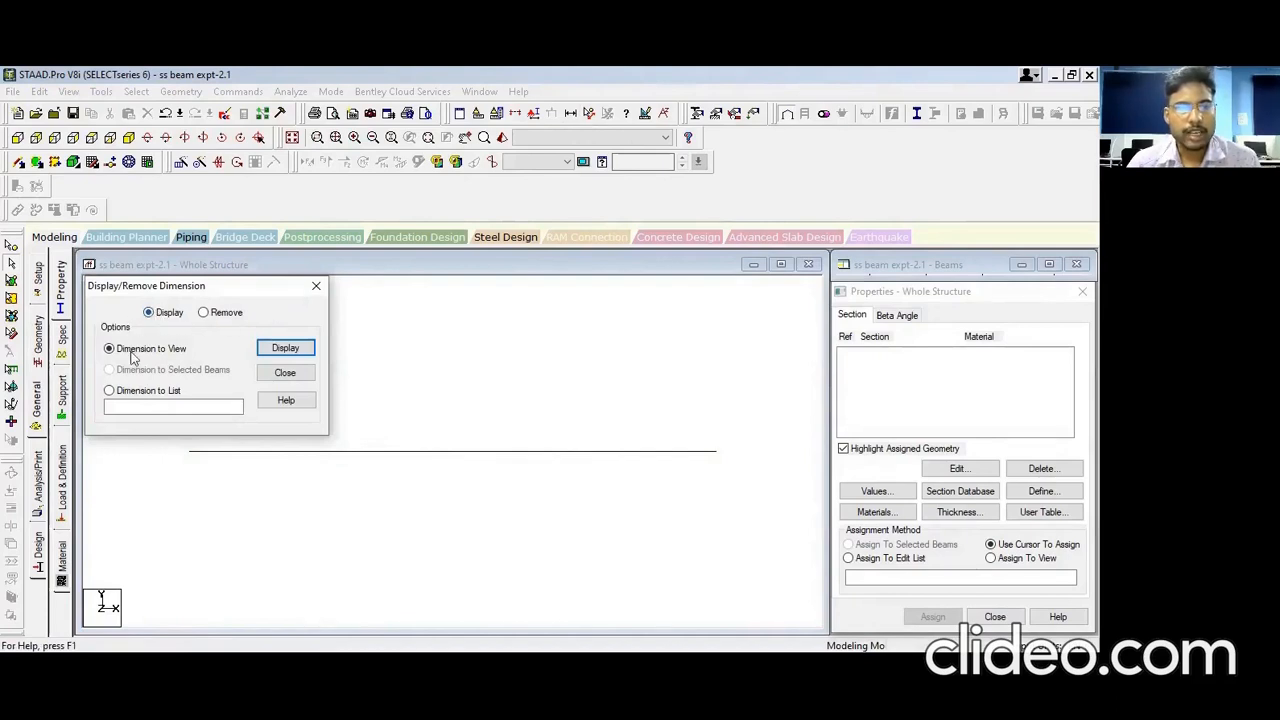
Step: Display the beam's 5 m length dimension in the view
{"action": "left_click", "coordinate": [283, 354]}
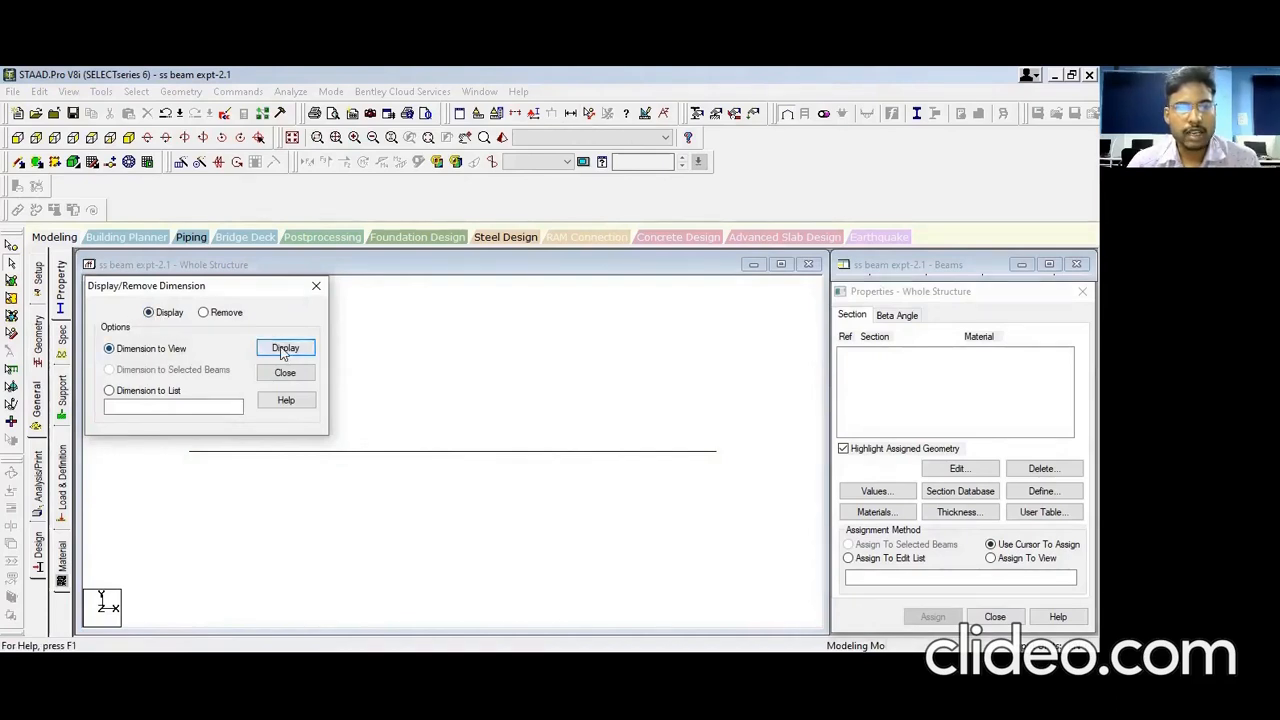
{"action": "left_click", "coordinate": [319, 288]}
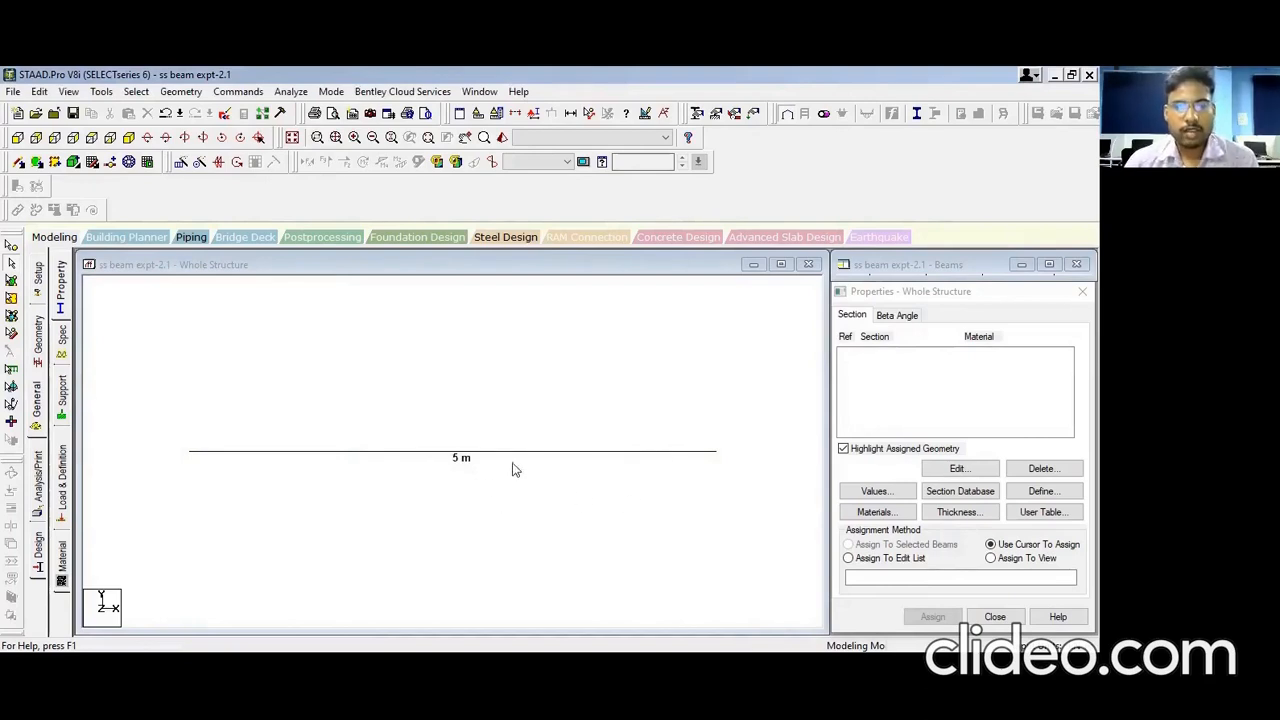
{"action": "left_click", "coordinate": [945, 498]}
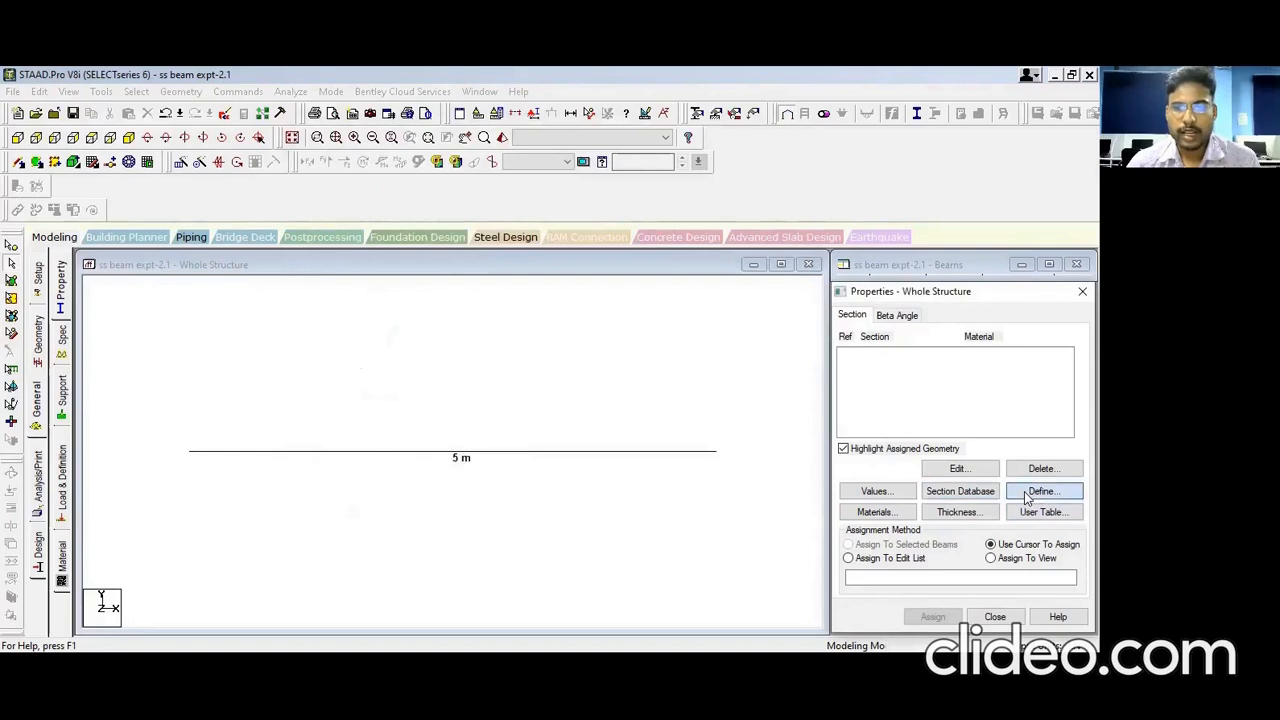
Step: Define a CONCRETE rectangular section with YD 0.7 and ZD 0.3, then select Rect 0.70x0.30
{"action": "left_click", "coordinate": [1027, 497]}
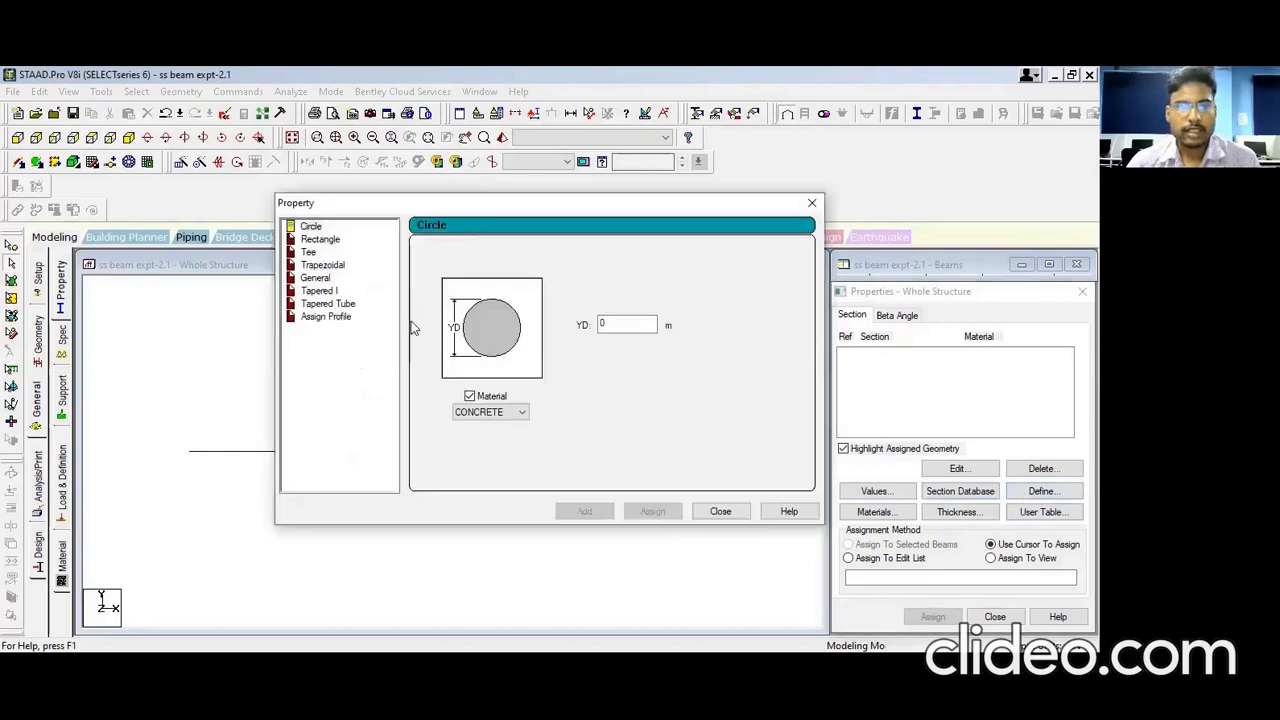
{"action": "left_click", "coordinate": [320, 240]}
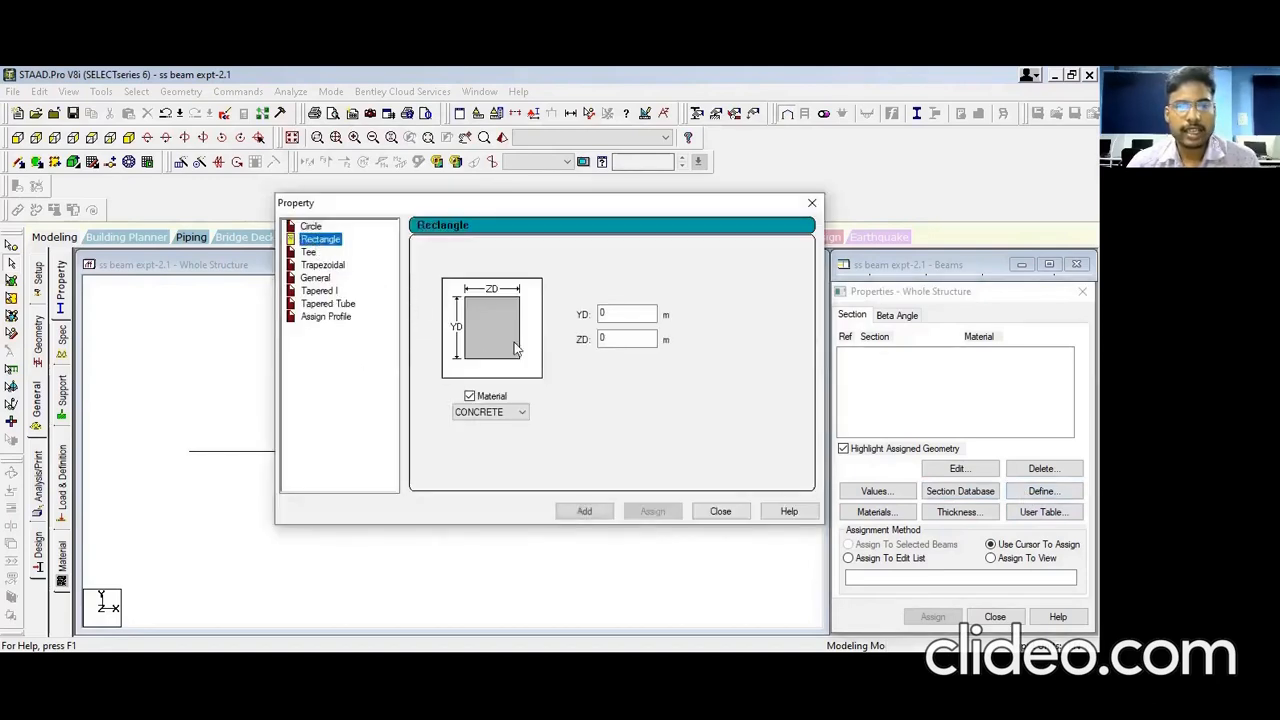
{"action": "double_click", "coordinate": [619, 312]}
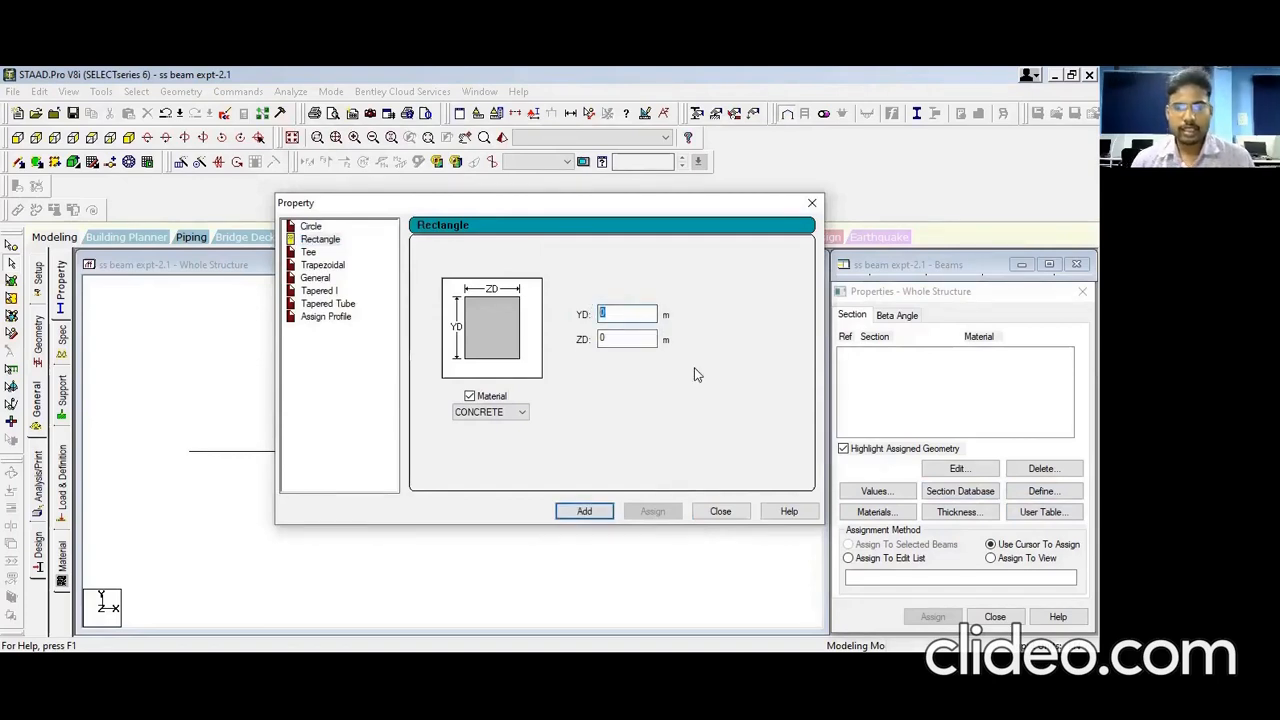
{"action": "type", "text": ".7"}
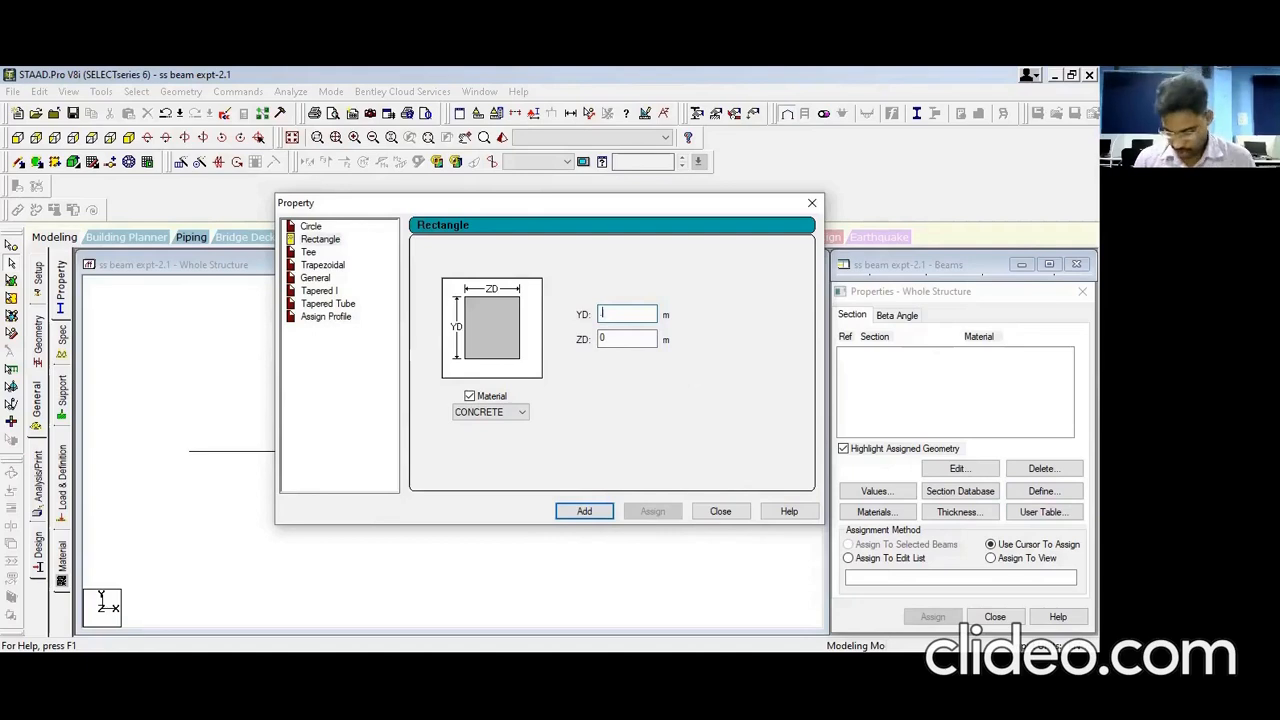
{"action": "double_click", "coordinate": [600, 338]}
{"action": "type", "text": ".7"}
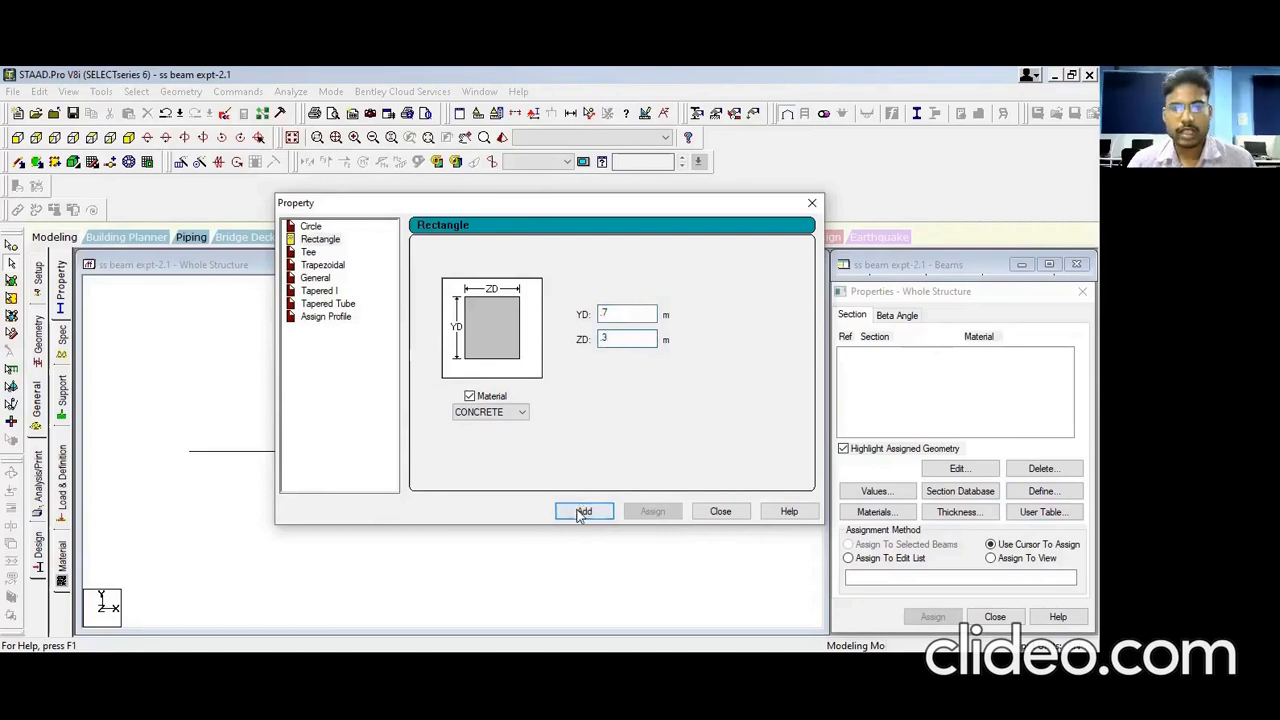
{"action": "left_click", "coordinate": [510, 412]}
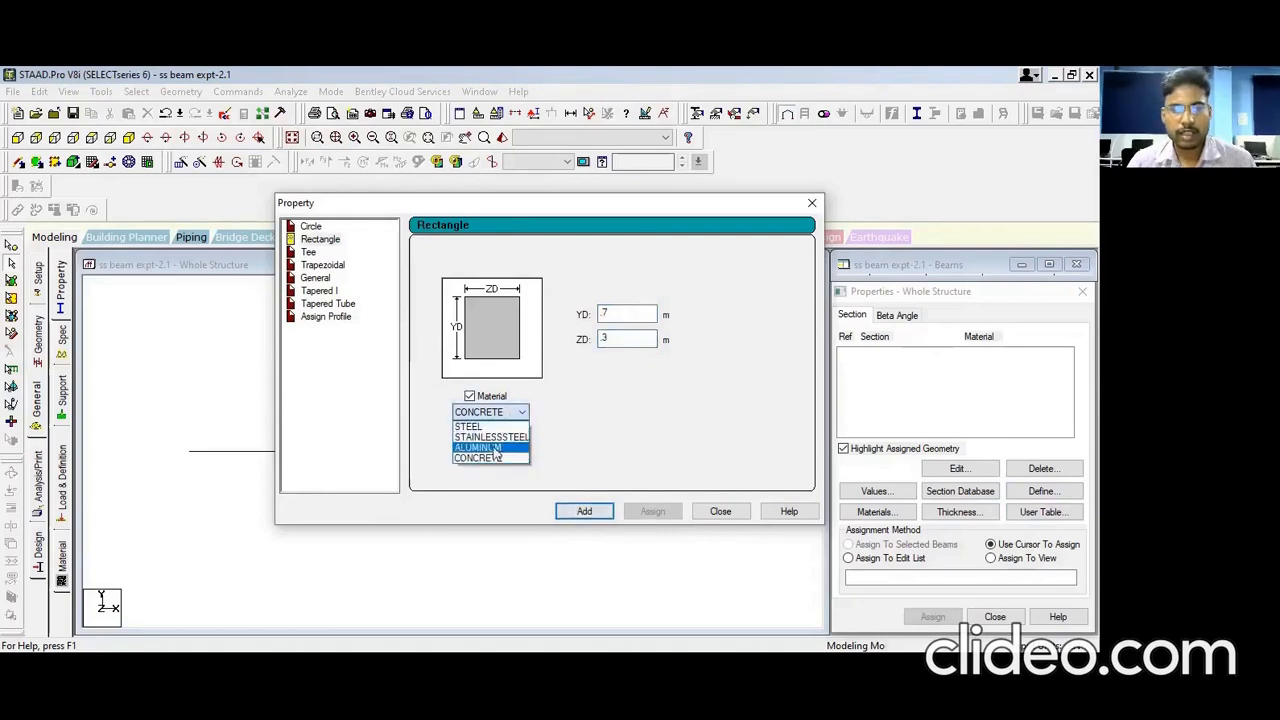
{"action": "left_click", "coordinate": [493, 447]}
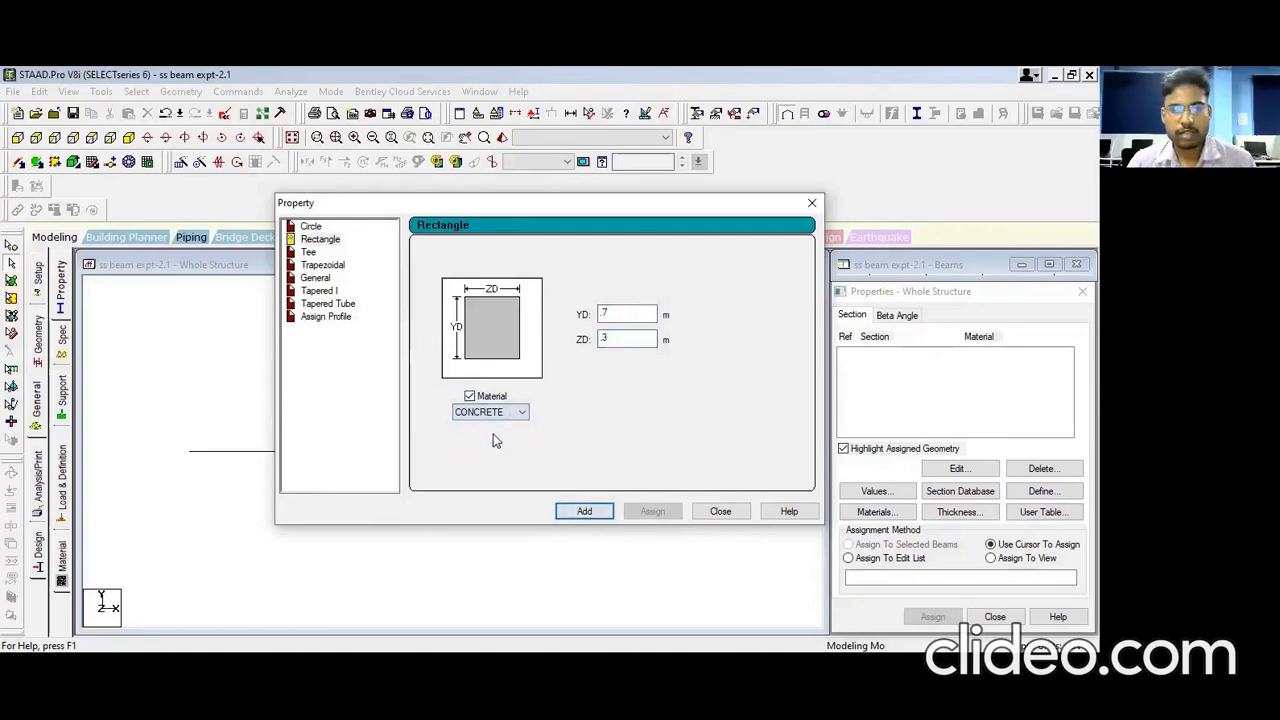
{"action": "left_click", "coordinate": [586, 511]}
{"action": "left_click", "coordinate": [716, 512]}
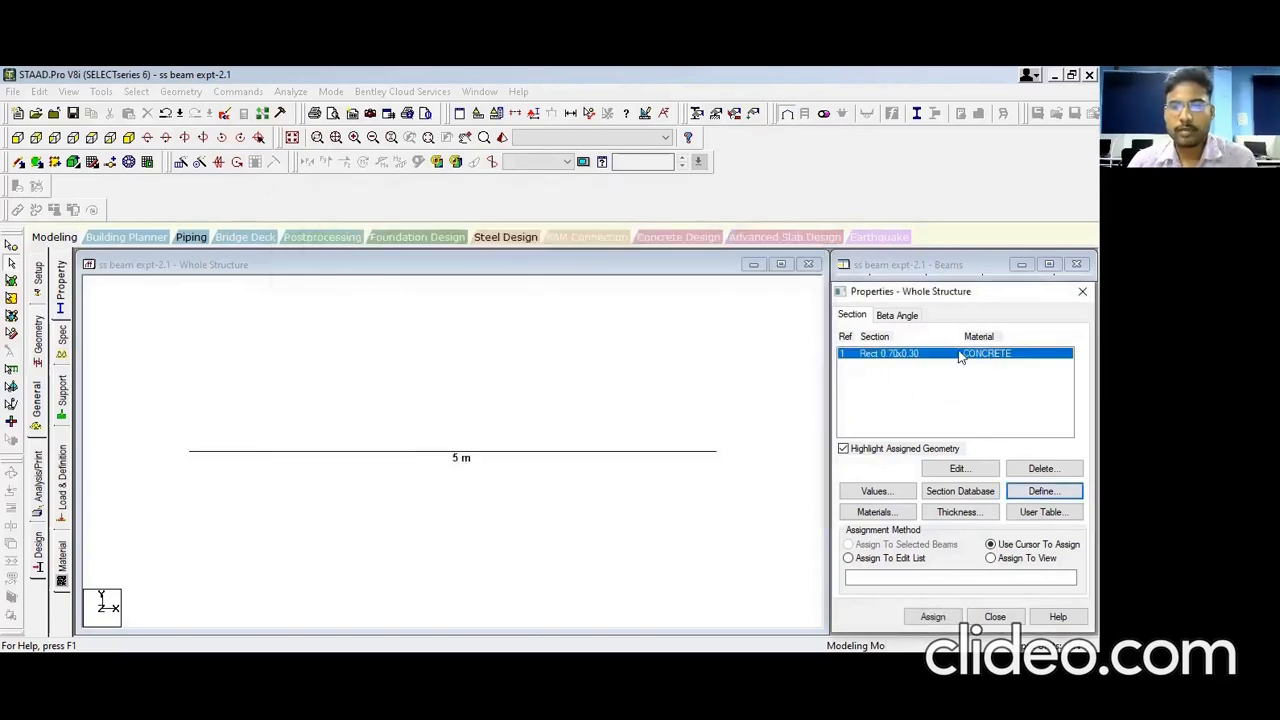
{"action": "left_click", "coordinate": [935, 356]}
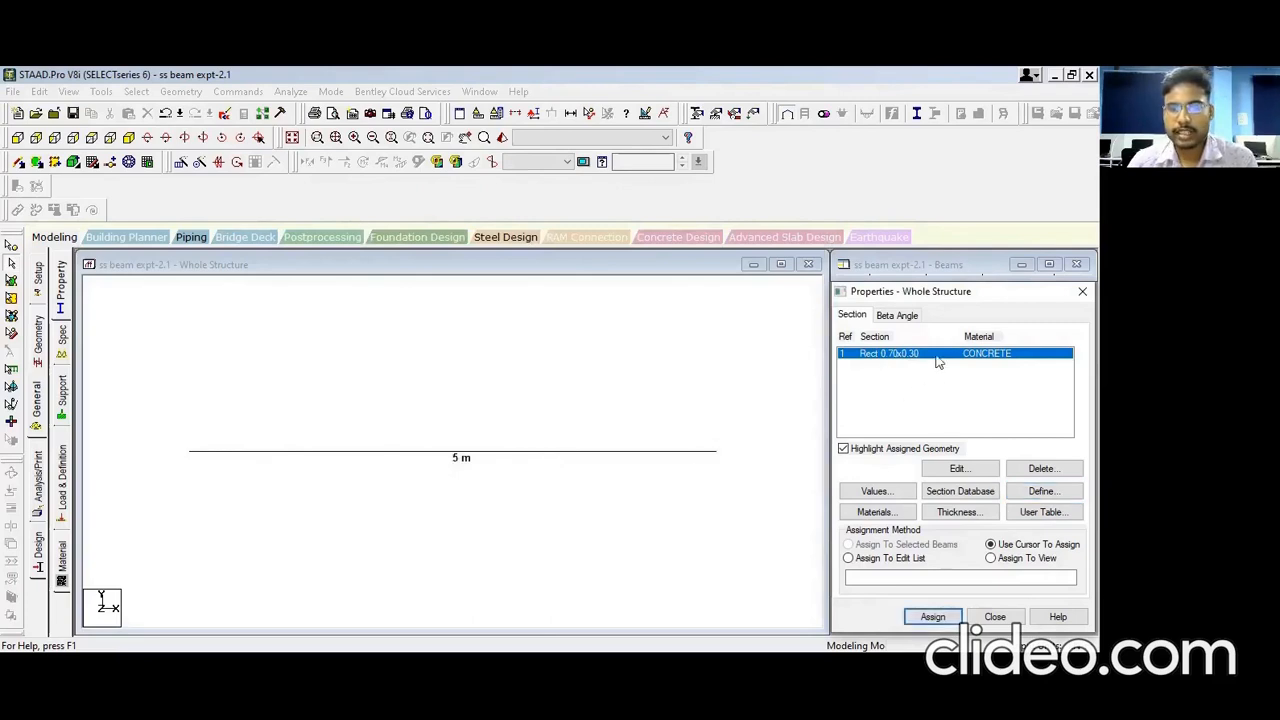
{"action": "left_click", "coordinate": [588, 452]}
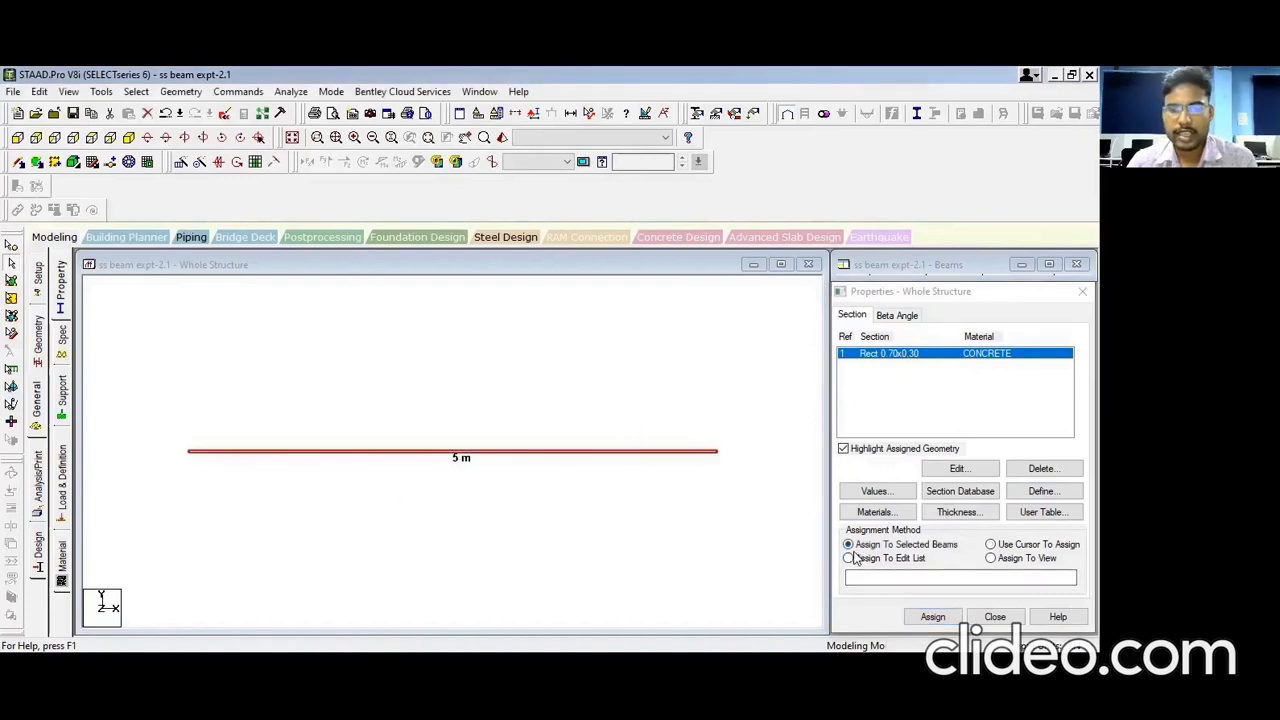
{"action": "left_click", "coordinate": [933, 617]}
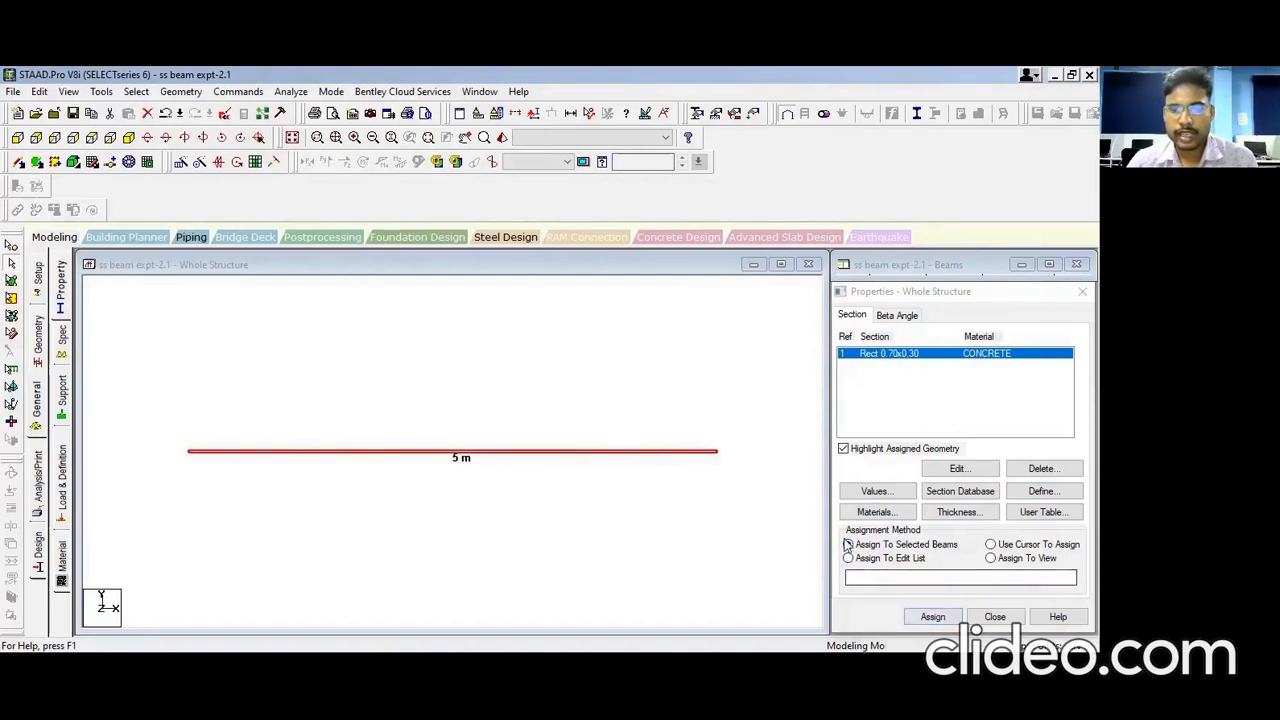
{"action": "left_click", "coordinate": [933, 617]}
{"action": "left_click", "coordinate": [974, 504]}
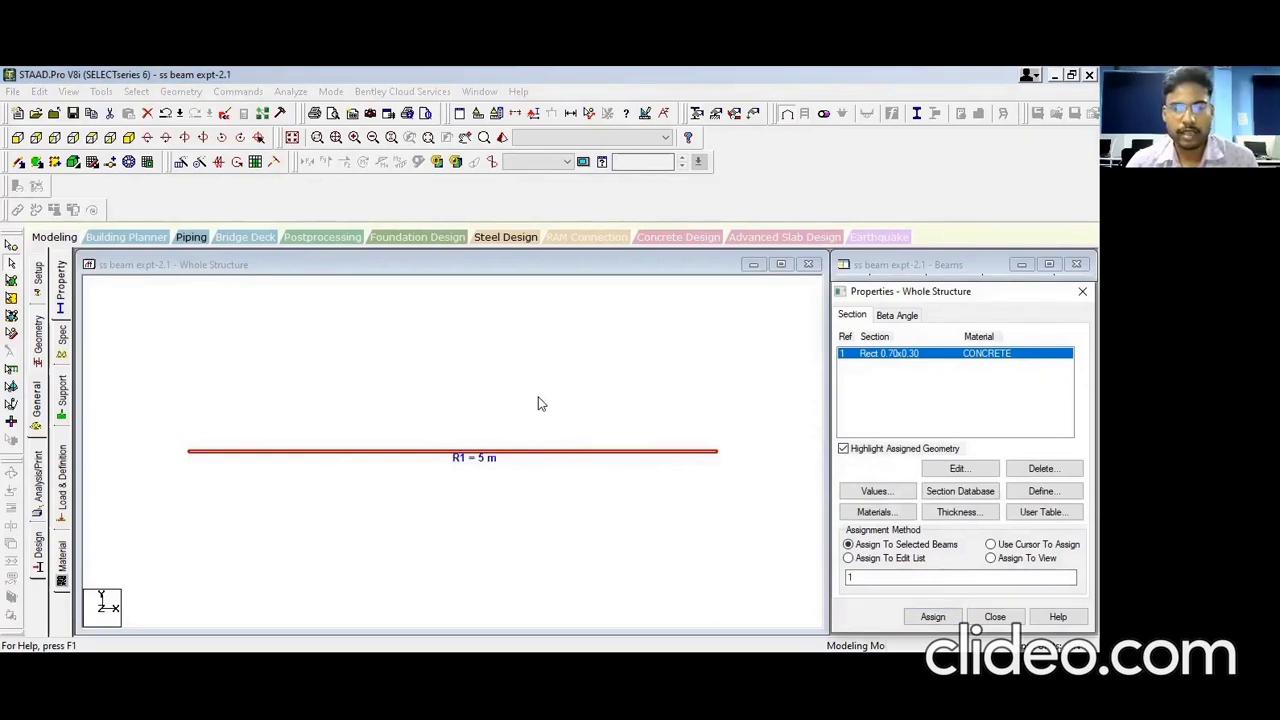
Step: Preview the beam as a 3D rendered solid, rotate it to inspect, then close the rendering
{"action": "right_click", "coordinate": [536, 443]}
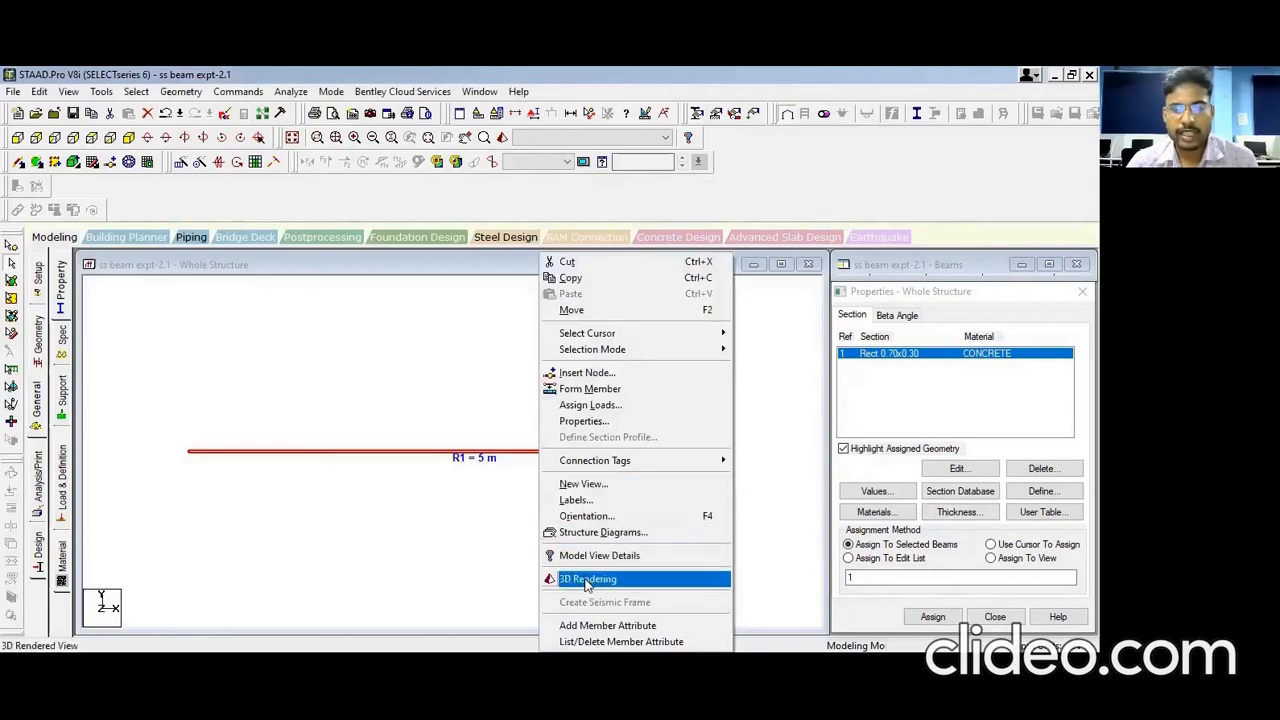
{"action": "left_click", "coordinate": [587, 580]}
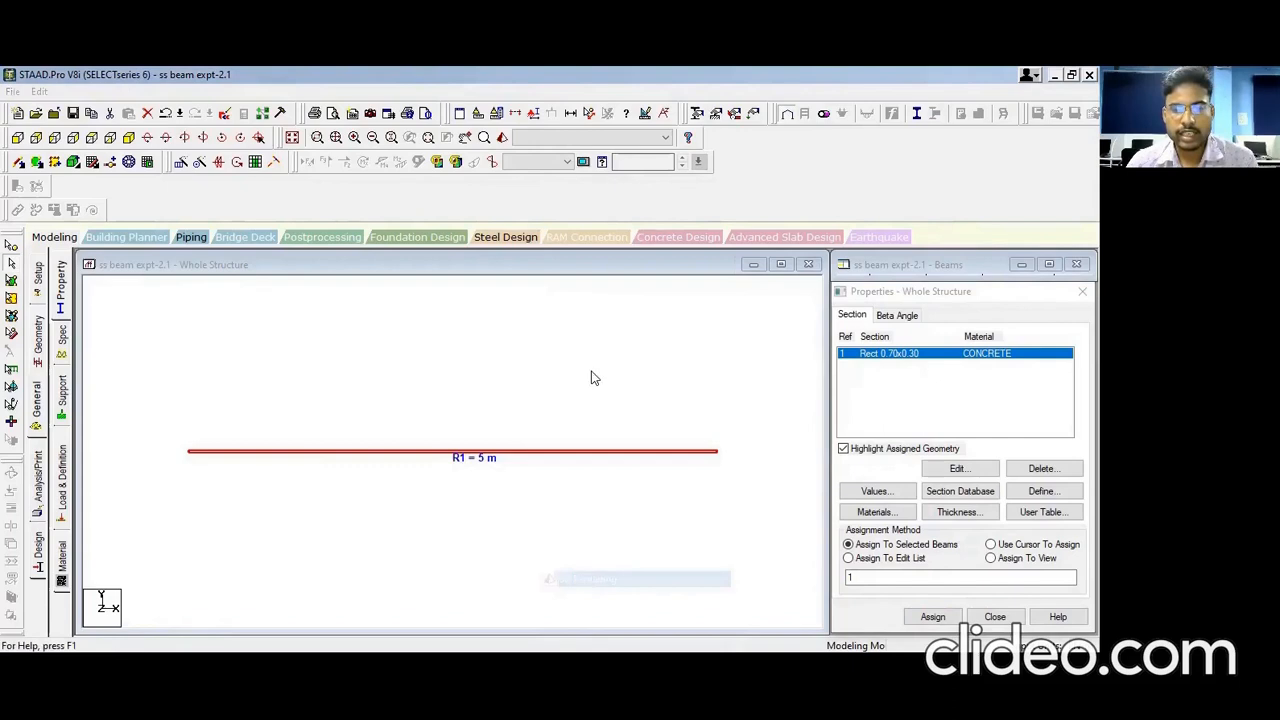
{"action": "left_click_drag", "start_coordinate": [532, 447], "coordinate": [680, 400]}
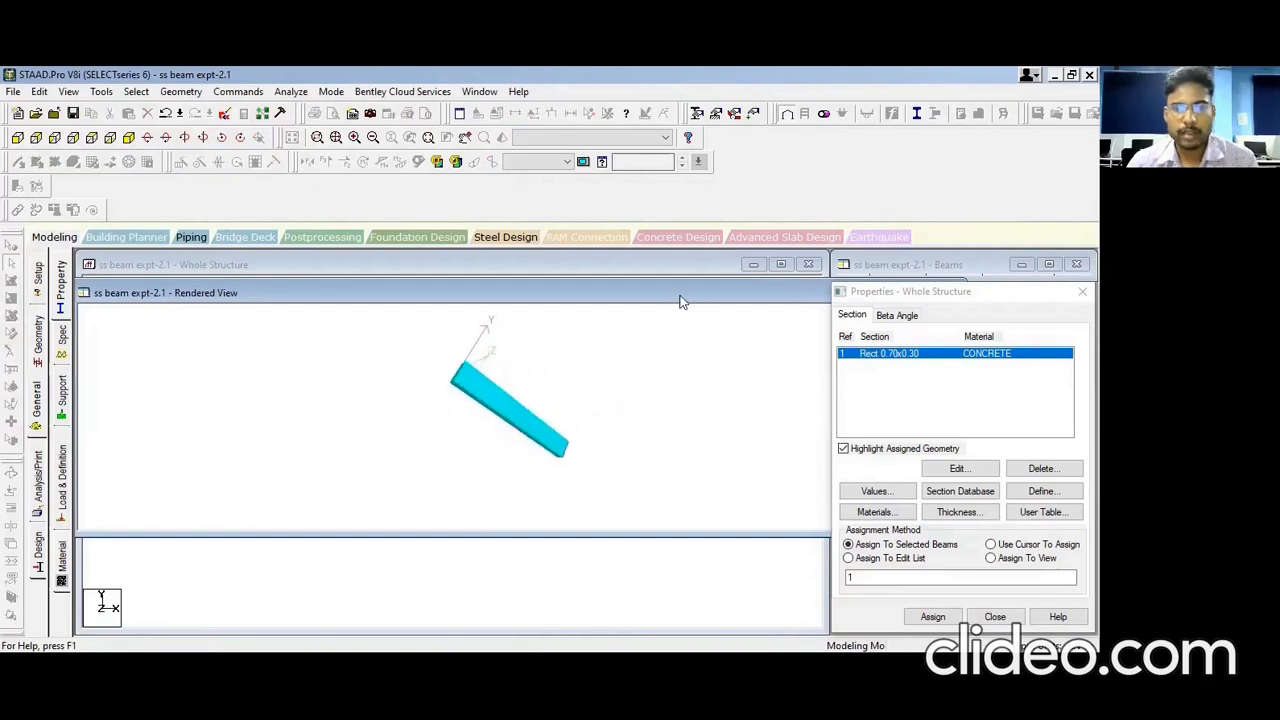
{"action": "left_click_drag", "start_coordinate": [680, 296], "coordinate": [527, 352]}
{"action": "left_click", "coordinate": [803, 350]}
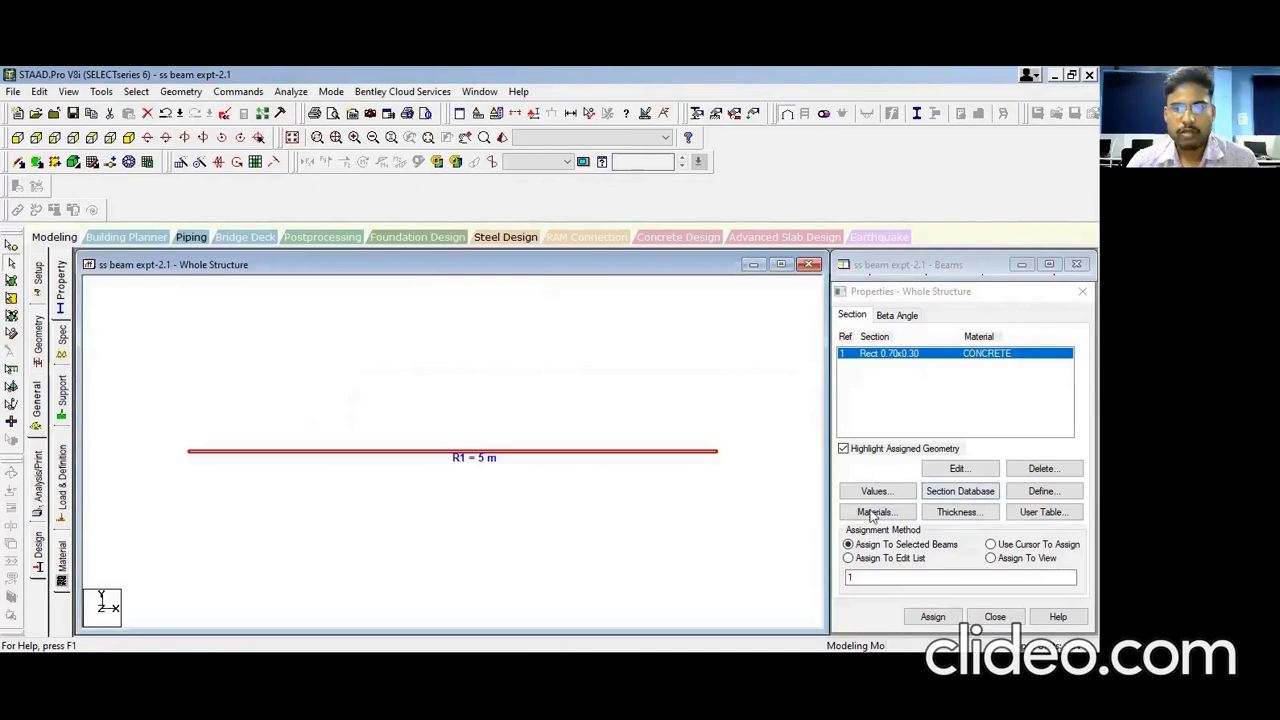
{"action": "left_click", "coordinate": [61, 400]}
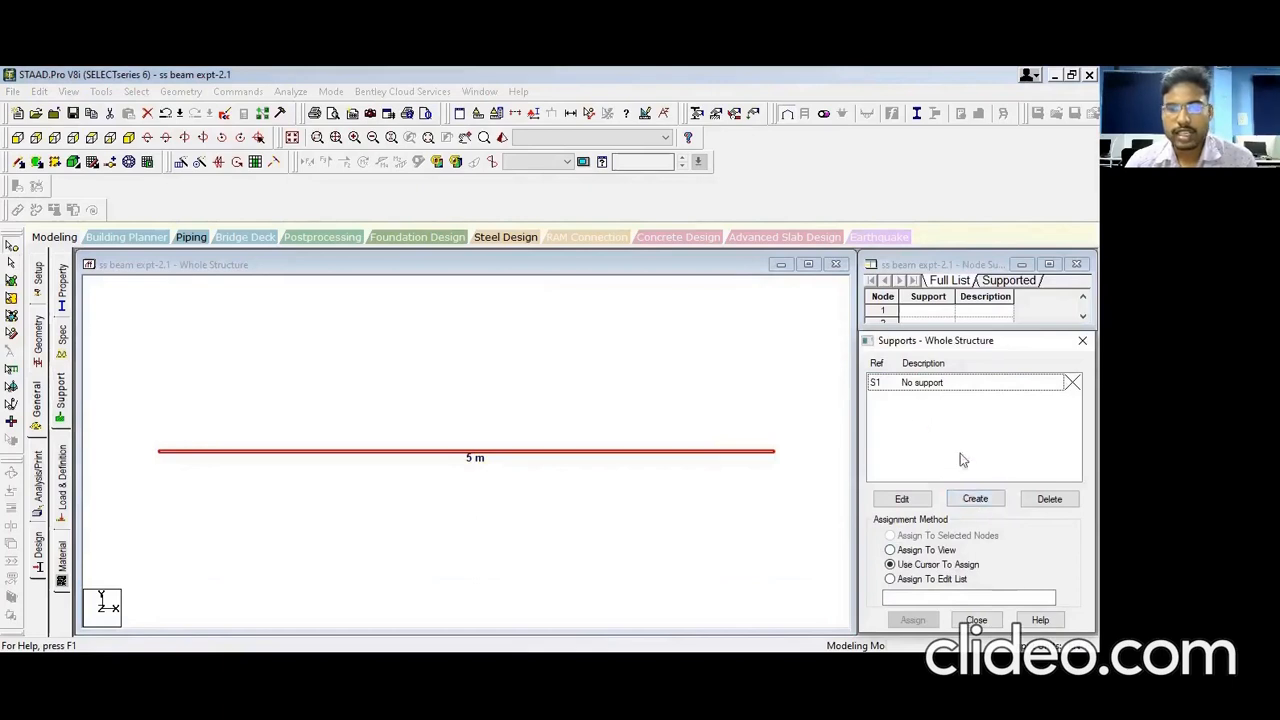
Step: Create a new pinned support type, Support 2
{"action": "left_click", "coordinate": [975, 500]}
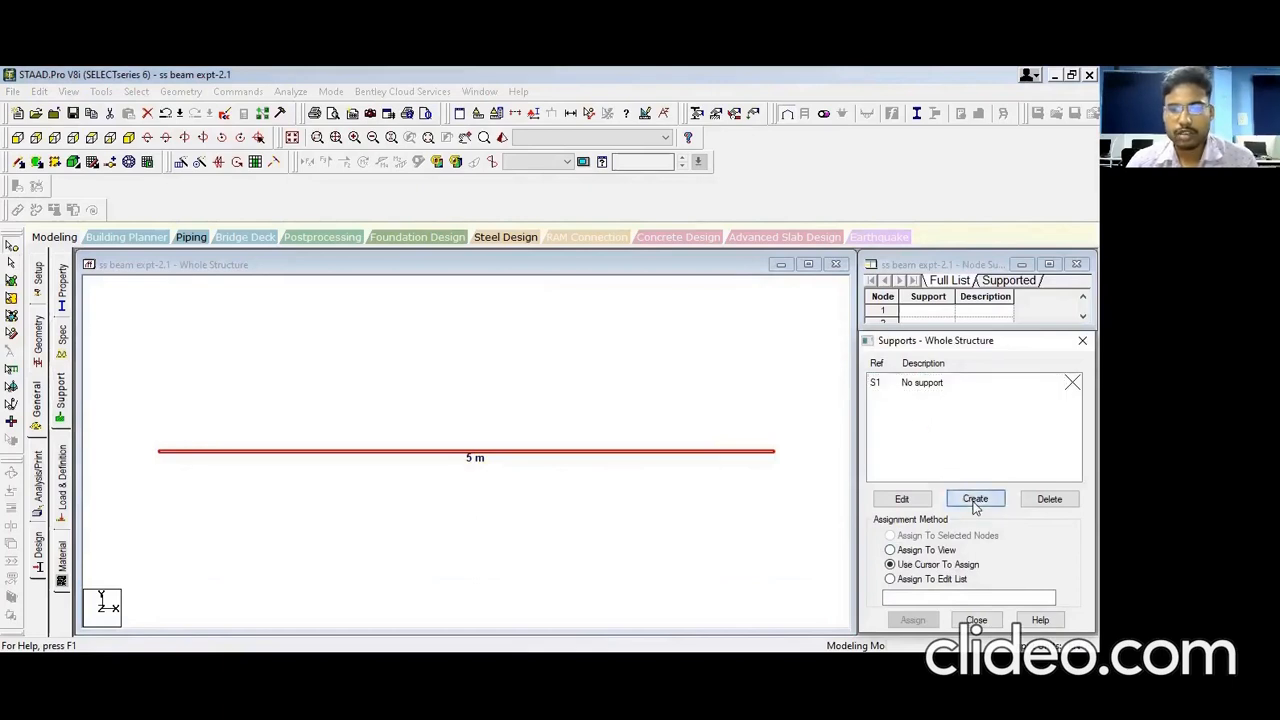
{"action": "left_click_drag", "start_coordinate": [816, 264], "coordinate": [409, 212]}
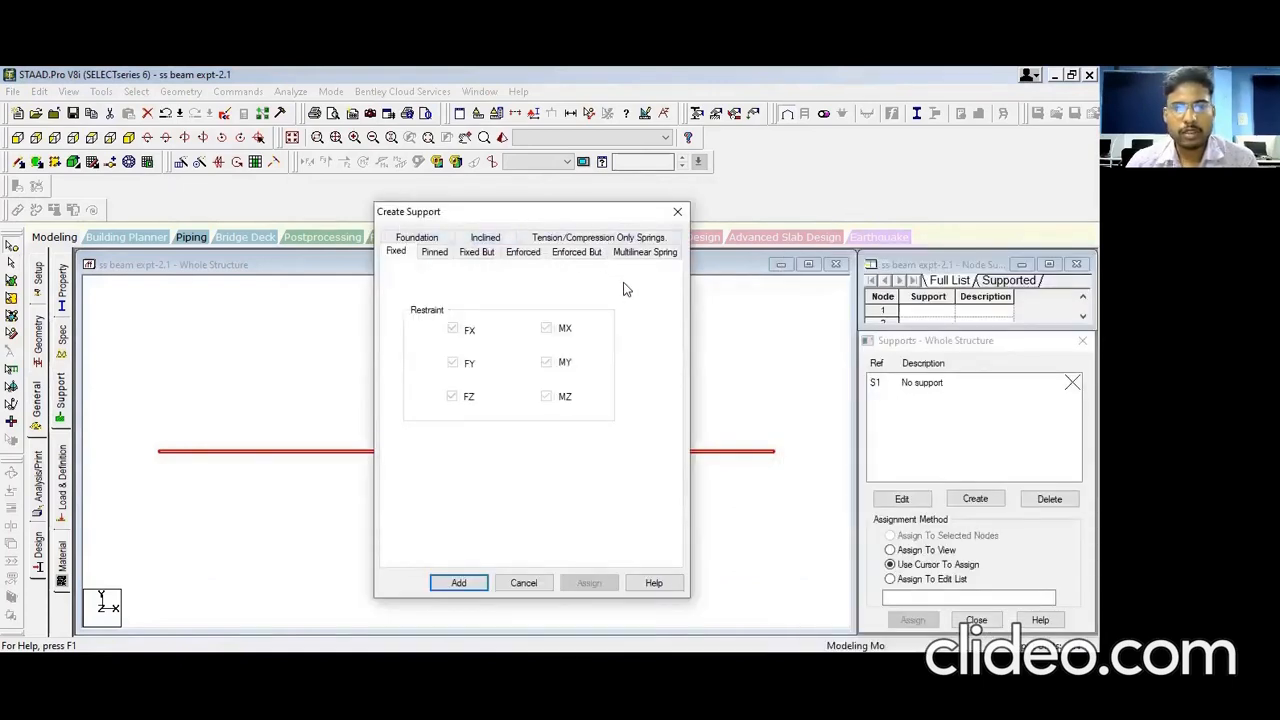
{"action": "left_click", "coordinate": [436, 254]}
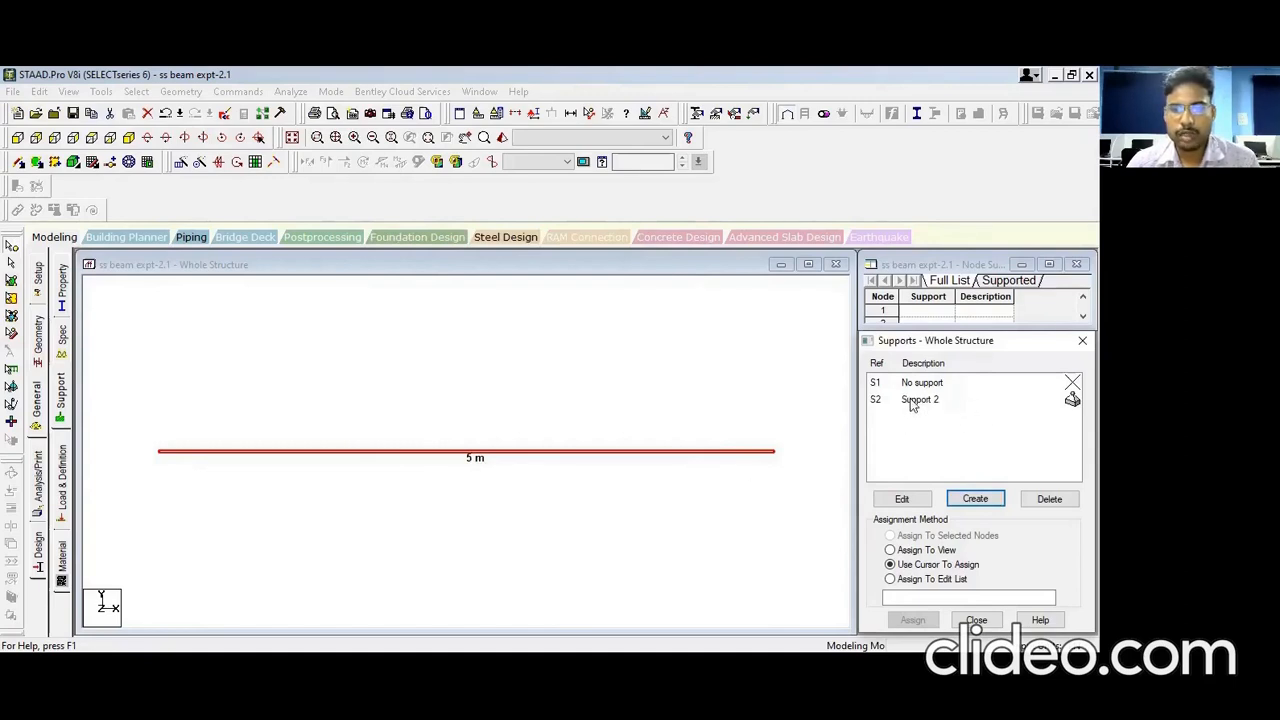
Step: Assign pinned Support 2 to both the left and right end nodes of the beam
{"action": "left_click", "coordinate": [910, 400]}
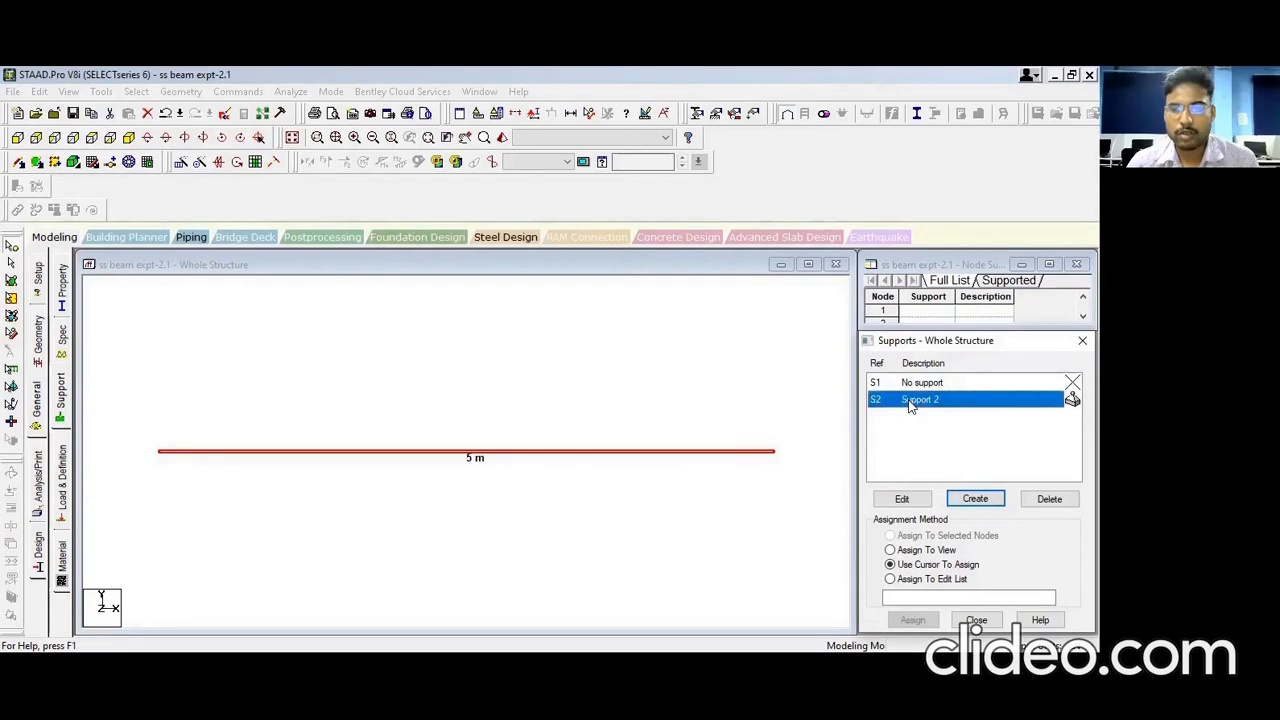
{"action": "left_click", "coordinate": [158, 453]}
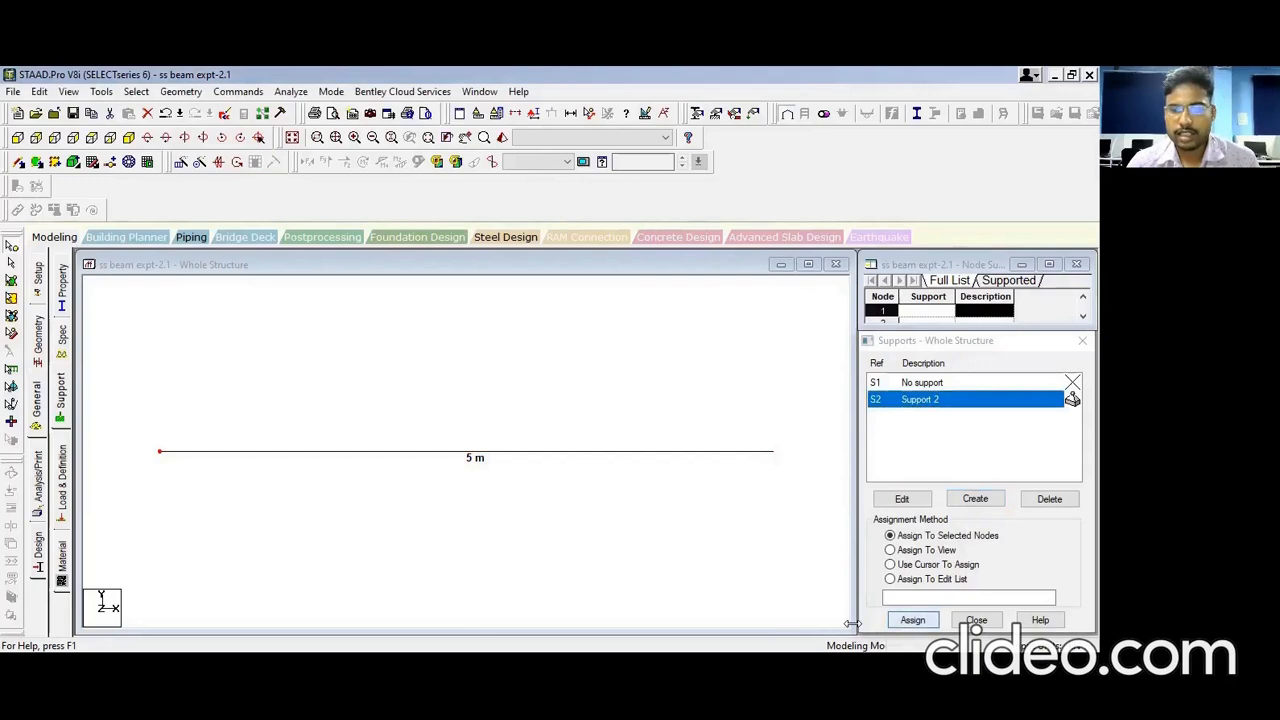
{"action": "left_click", "coordinate": [912, 620]}
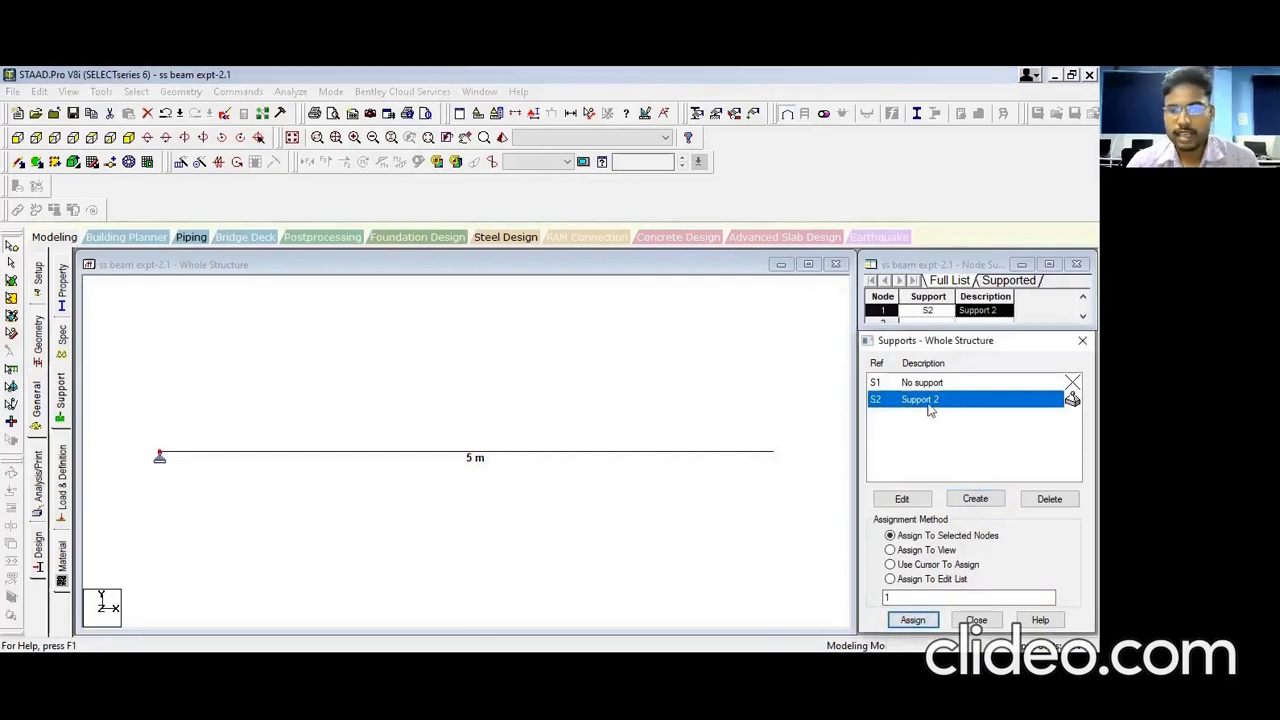
{"action": "left_click", "coordinate": [773, 454]}
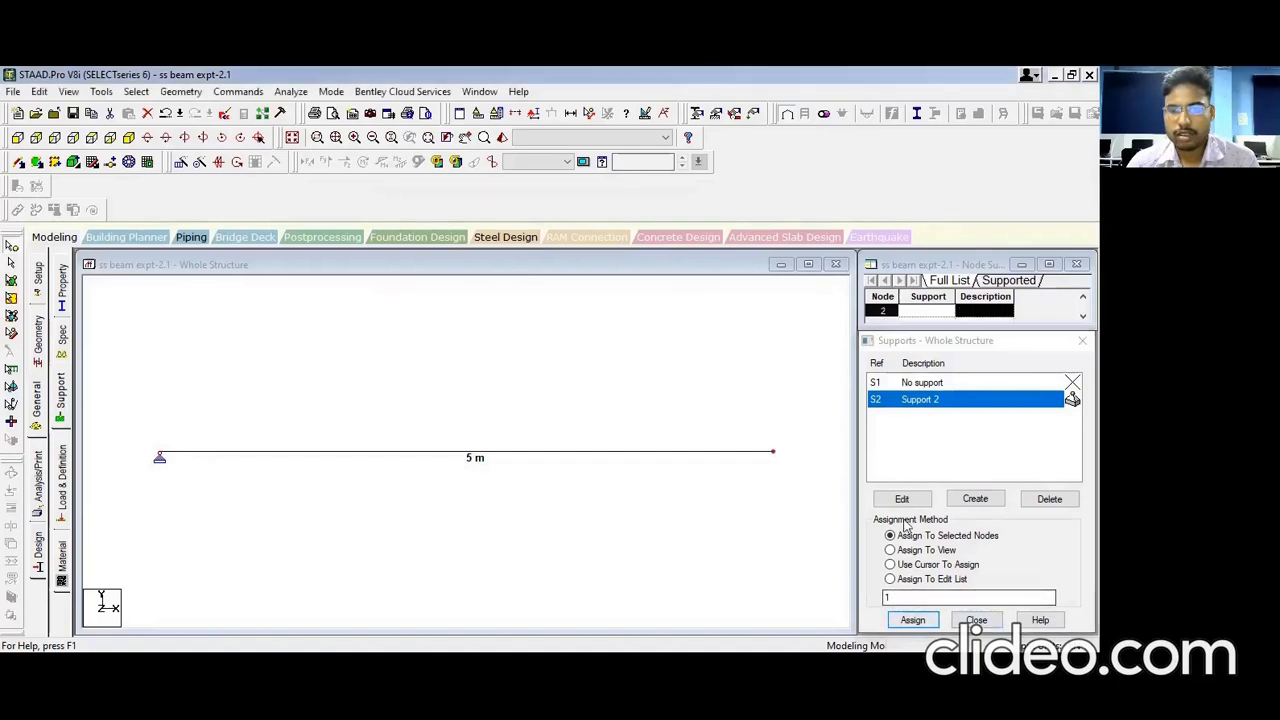
{"action": "left_click", "coordinate": [912, 620]}
{"action": "left_click", "coordinate": [983, 526]}
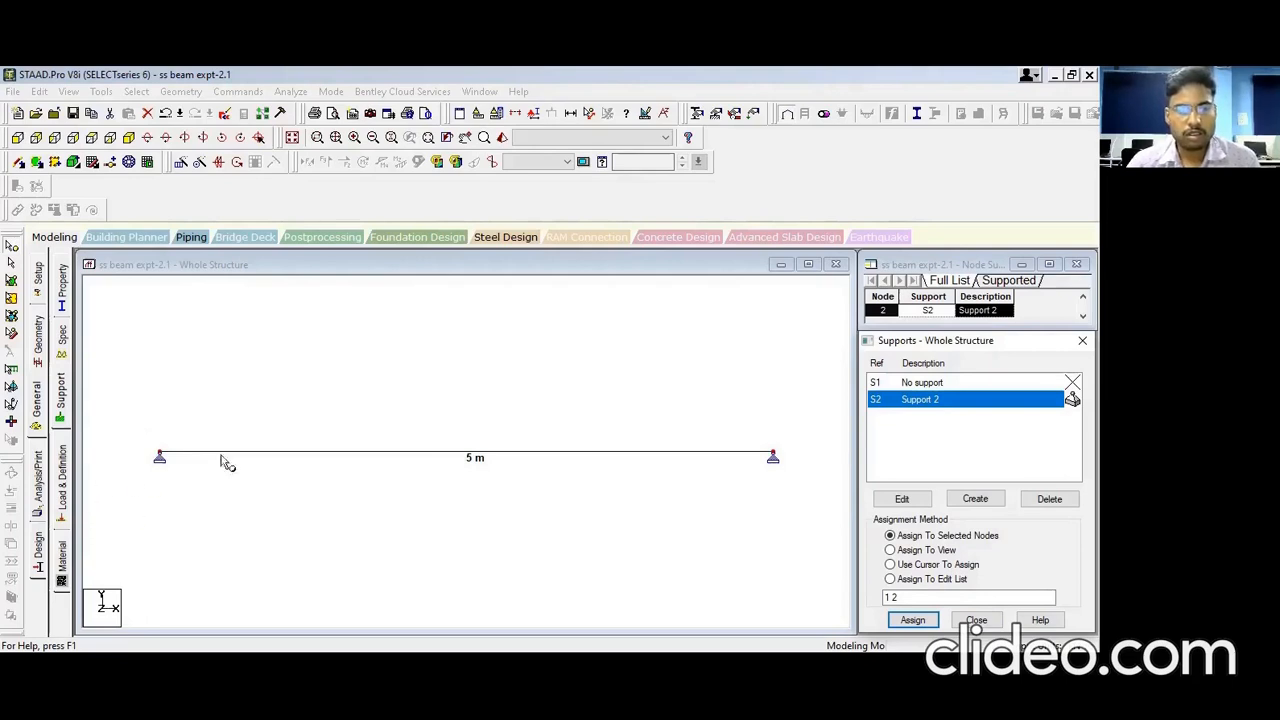
{"action": "left_click", "coordinate": [62, 474]}
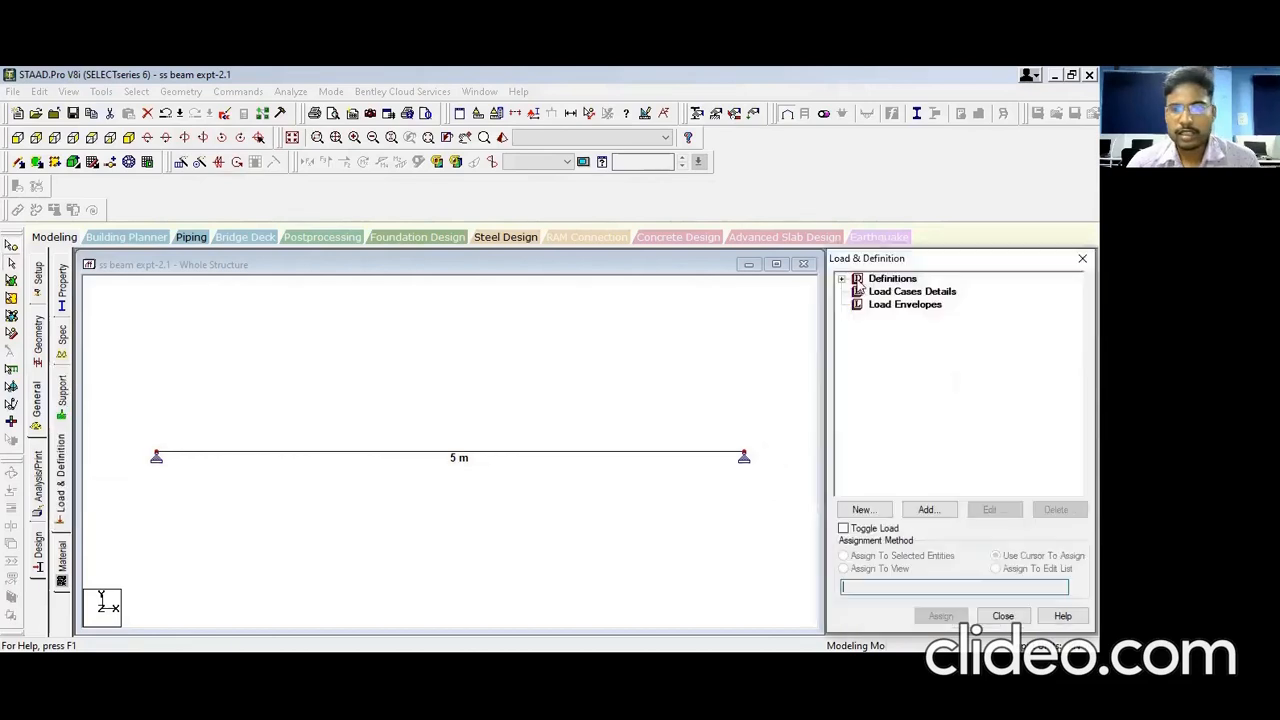
Step: Add LOAD CASE 1 as a Dead primary load case
{"action": "left_click_drag", "start_coordinate": [1053, 258], "coordinate": [711, 234]}
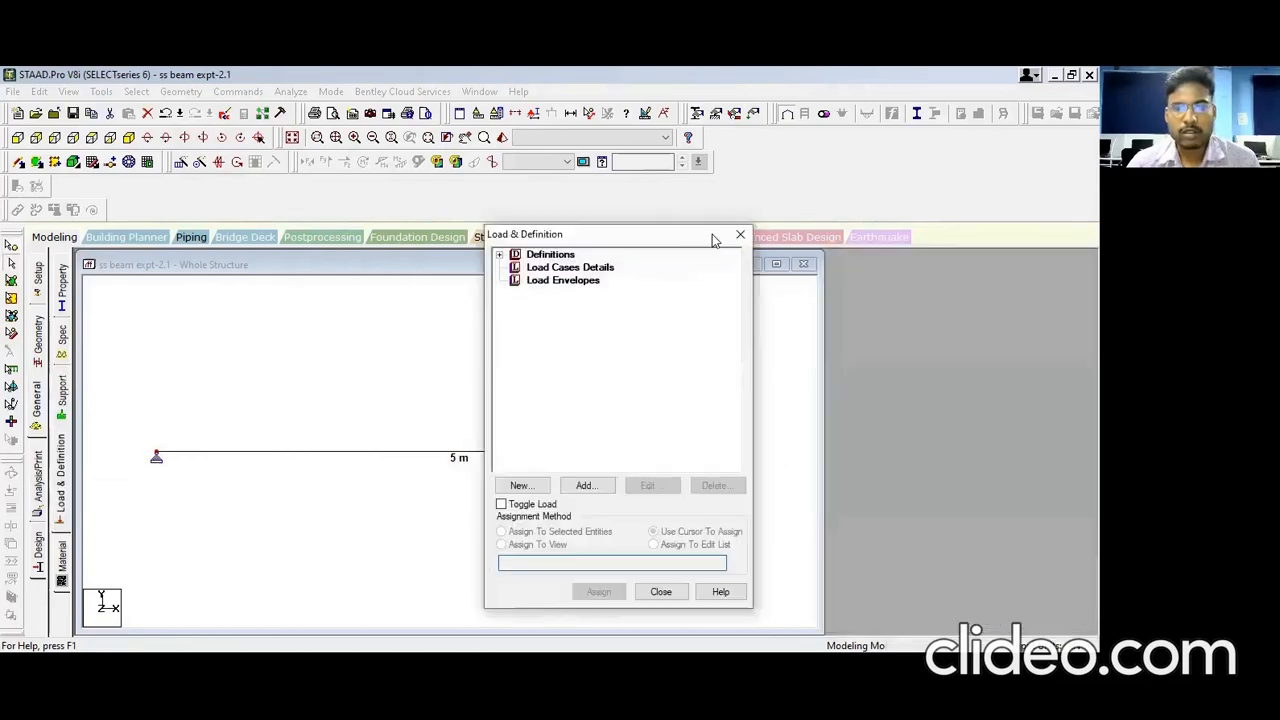
{"action": "left_click", "coordinate": [538, 270]}
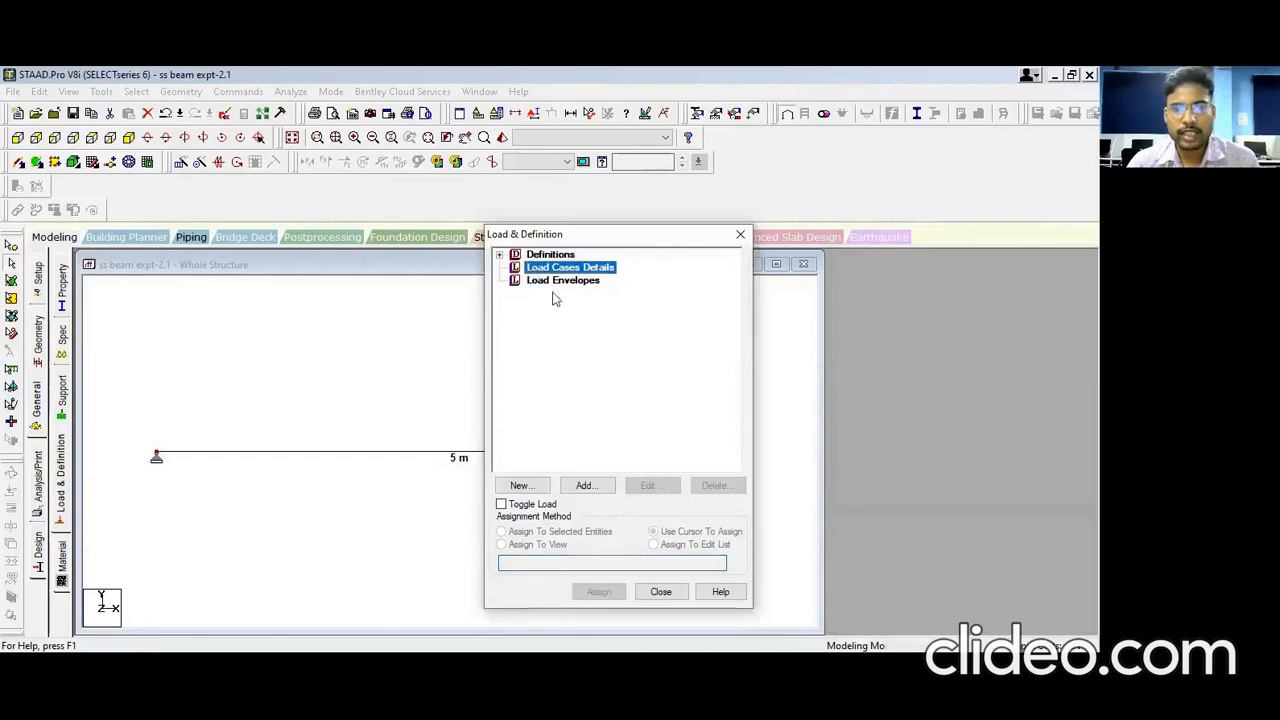
{"action": "left_click", "coordinate": [585, 487]}
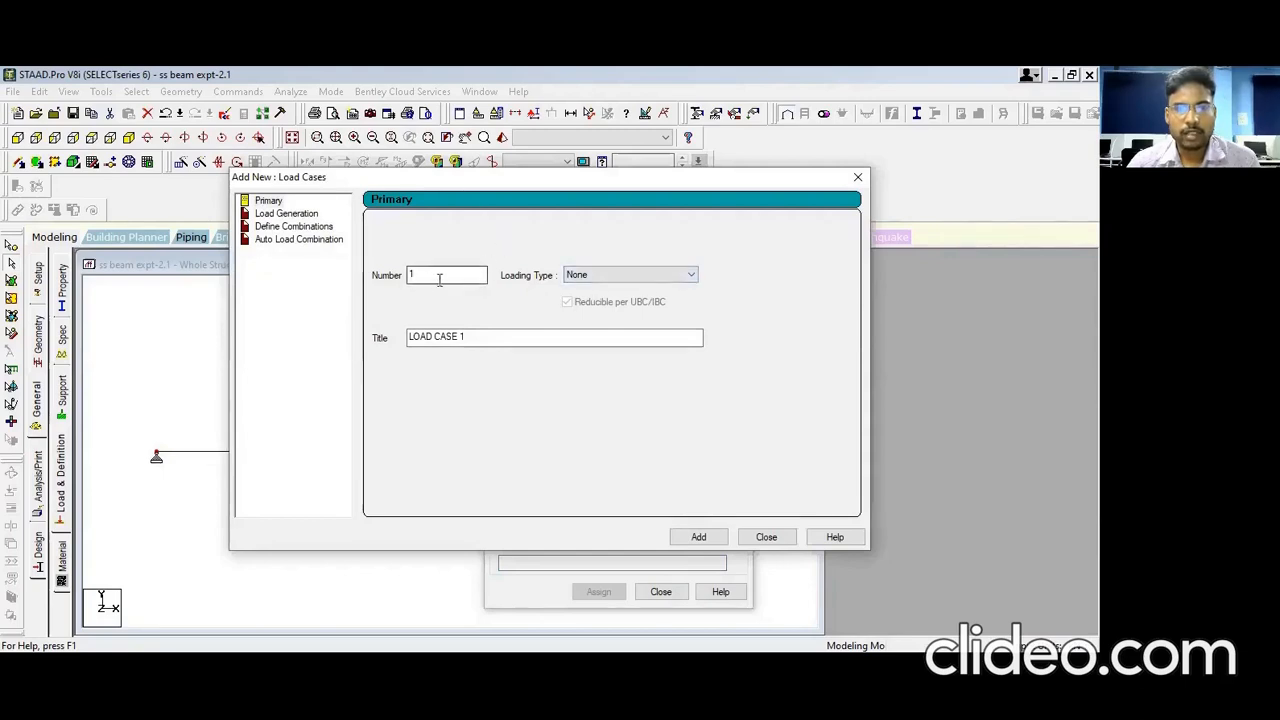
{"action": "left_click", "coordinate": [680, 276]}
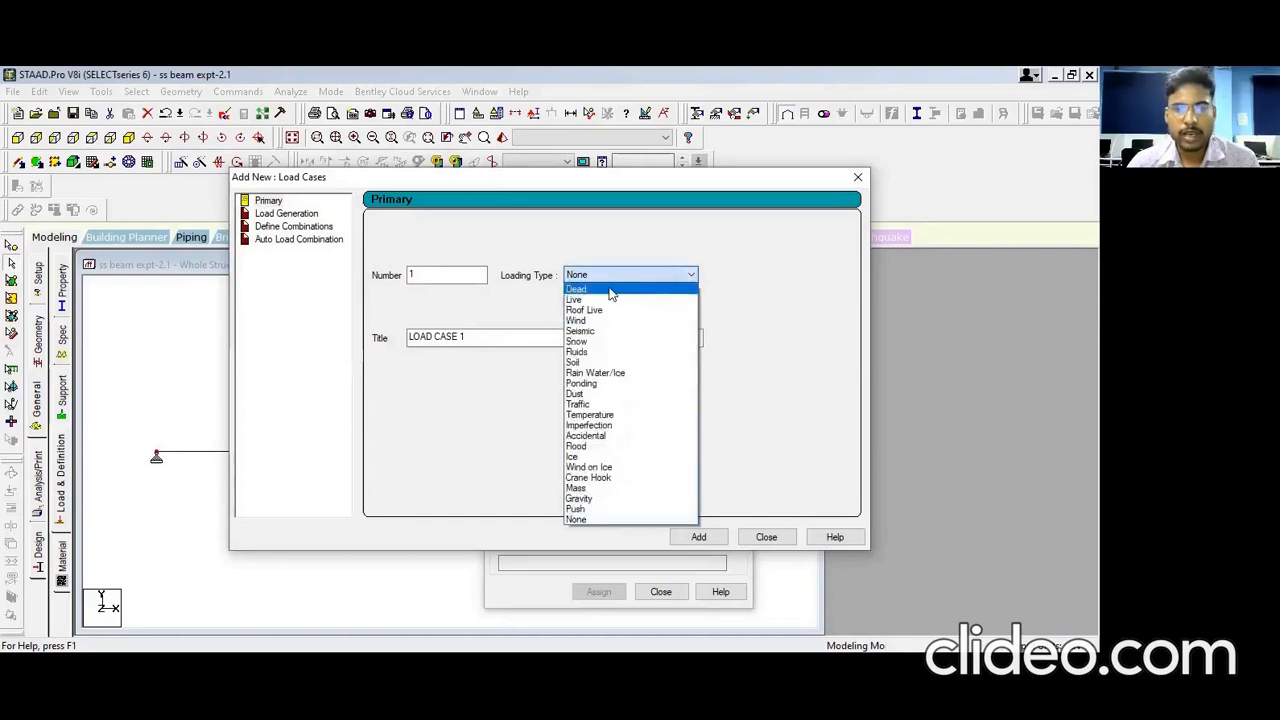
{"action": "left_click", "coordinate": [609, 289]}
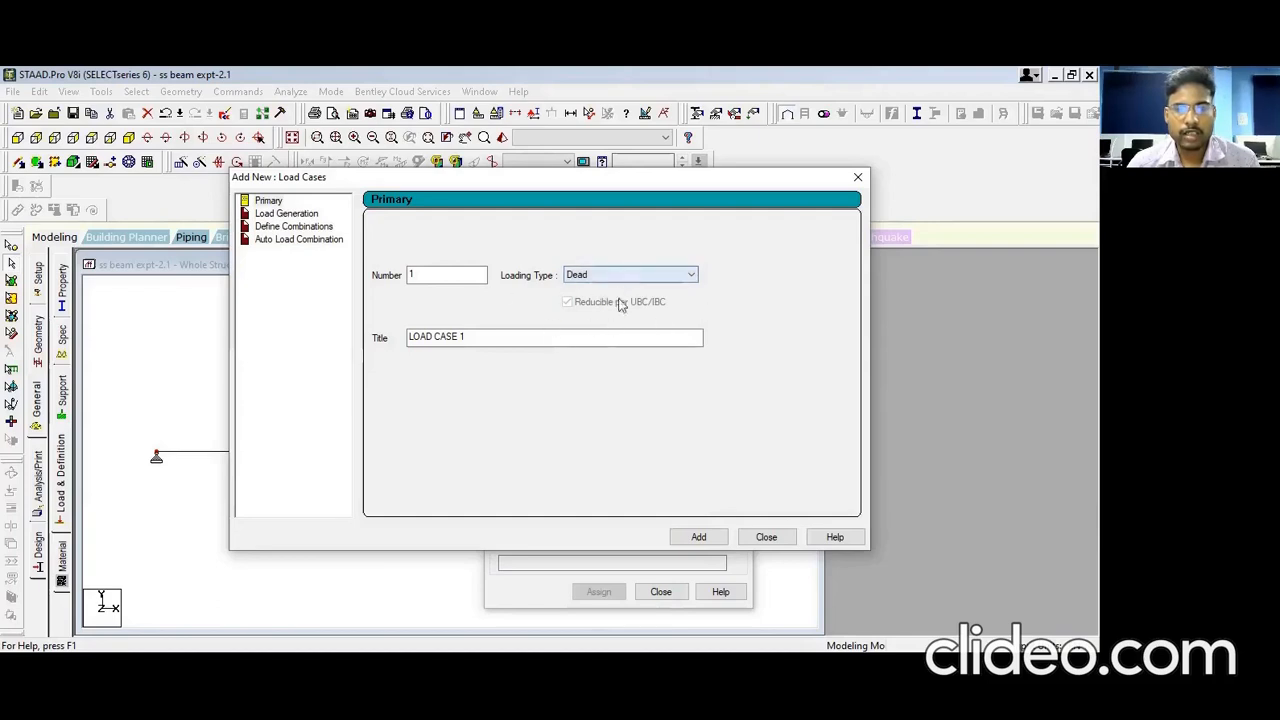
{"action": "left_click", "coordinate": [700, 538]}
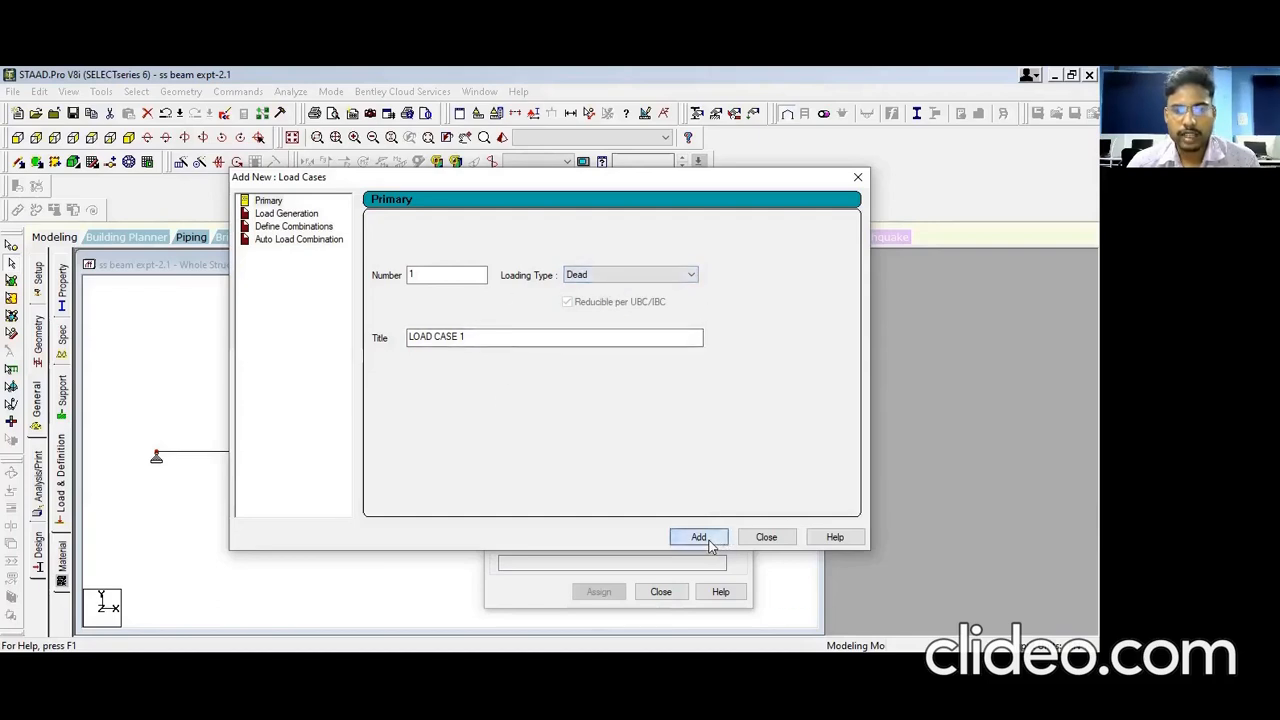
{"action": "left_click", "coordinate": [780, 543]}
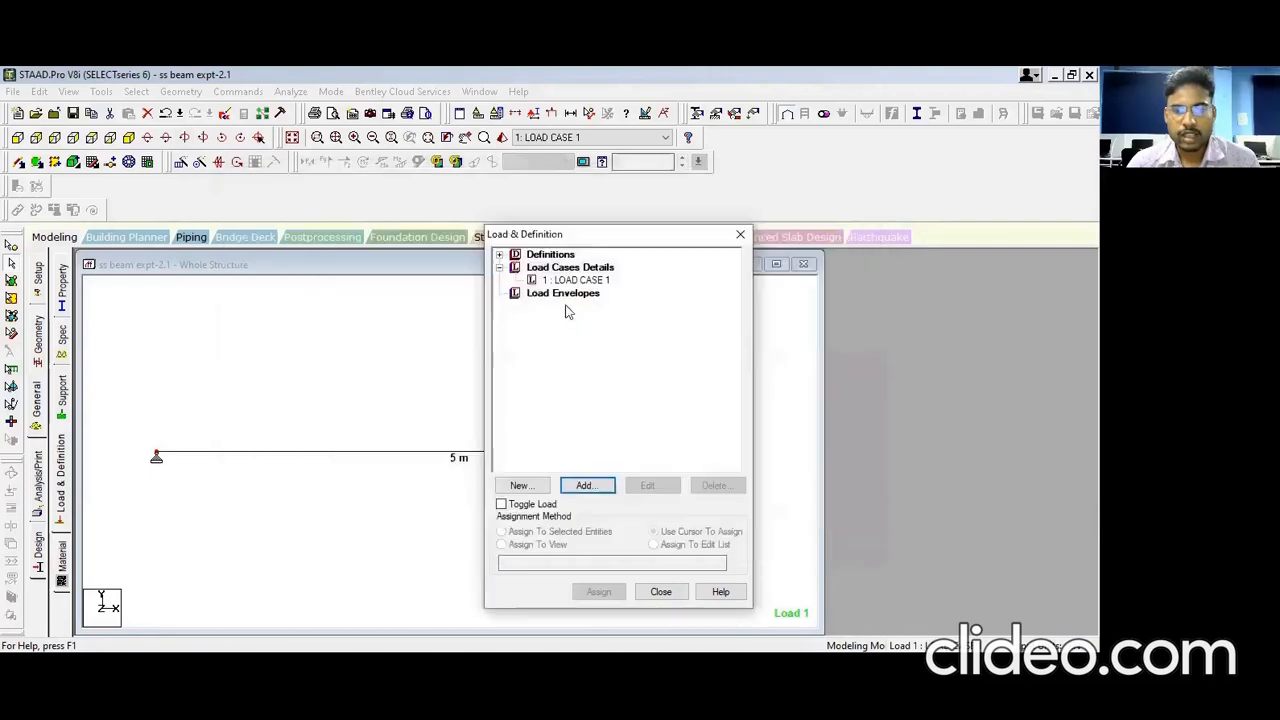
Step: Add LOAD CASE 2 as a Live primary load case
{"action": "left_click", "coordinate": [588, 486]}
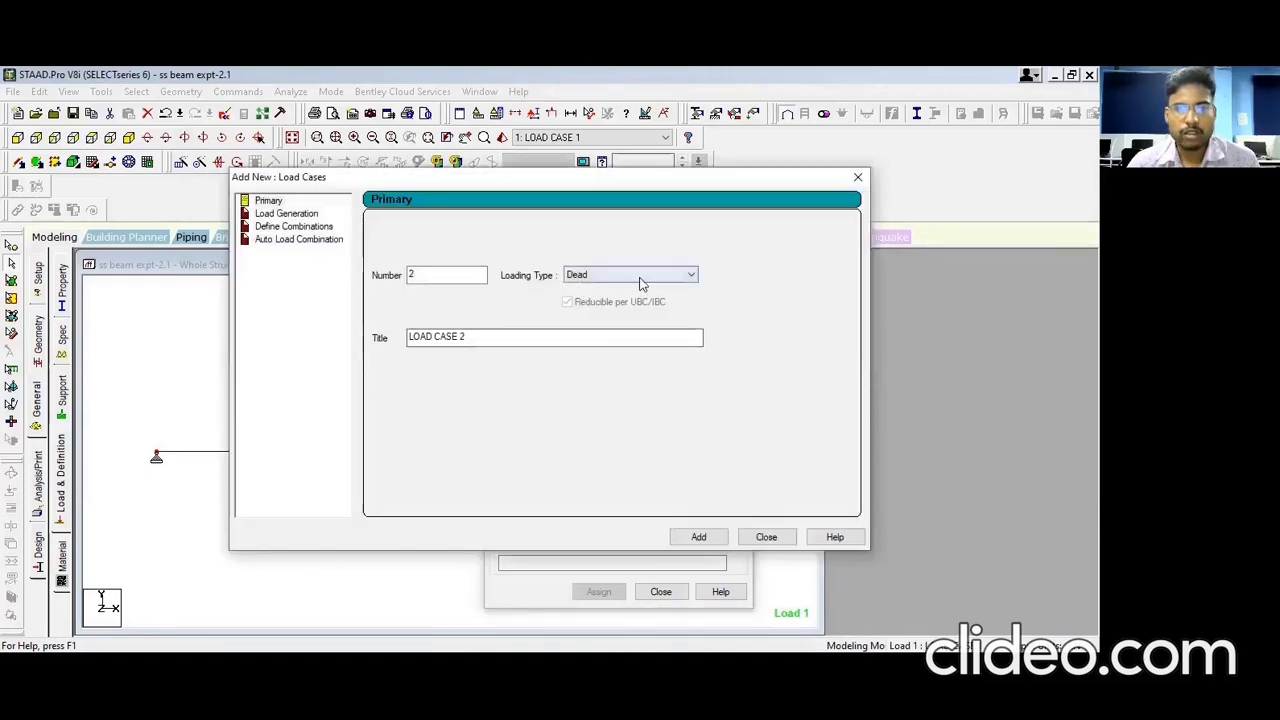
{"action": "left_click", "coordinate": [638, 278]}
{"action": "left_click", "coordinate": [608, 302]}
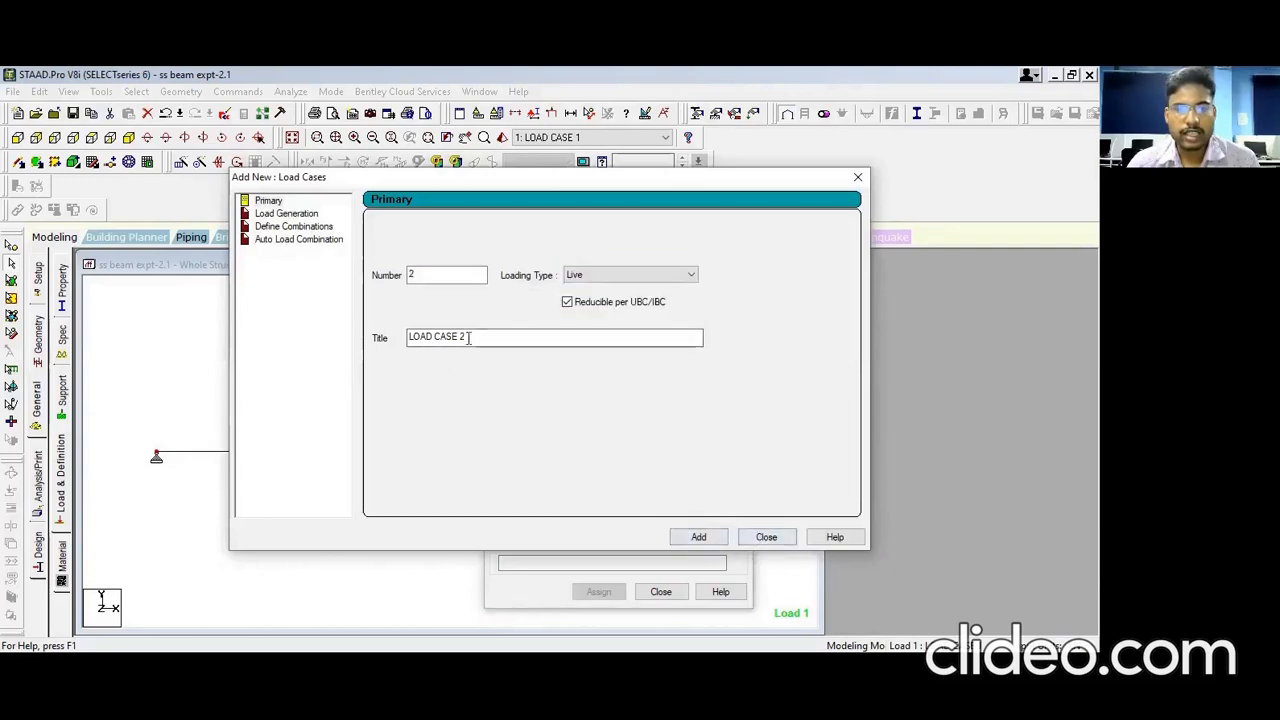
{"action": "left_click", "coordinate": [683, 539]}
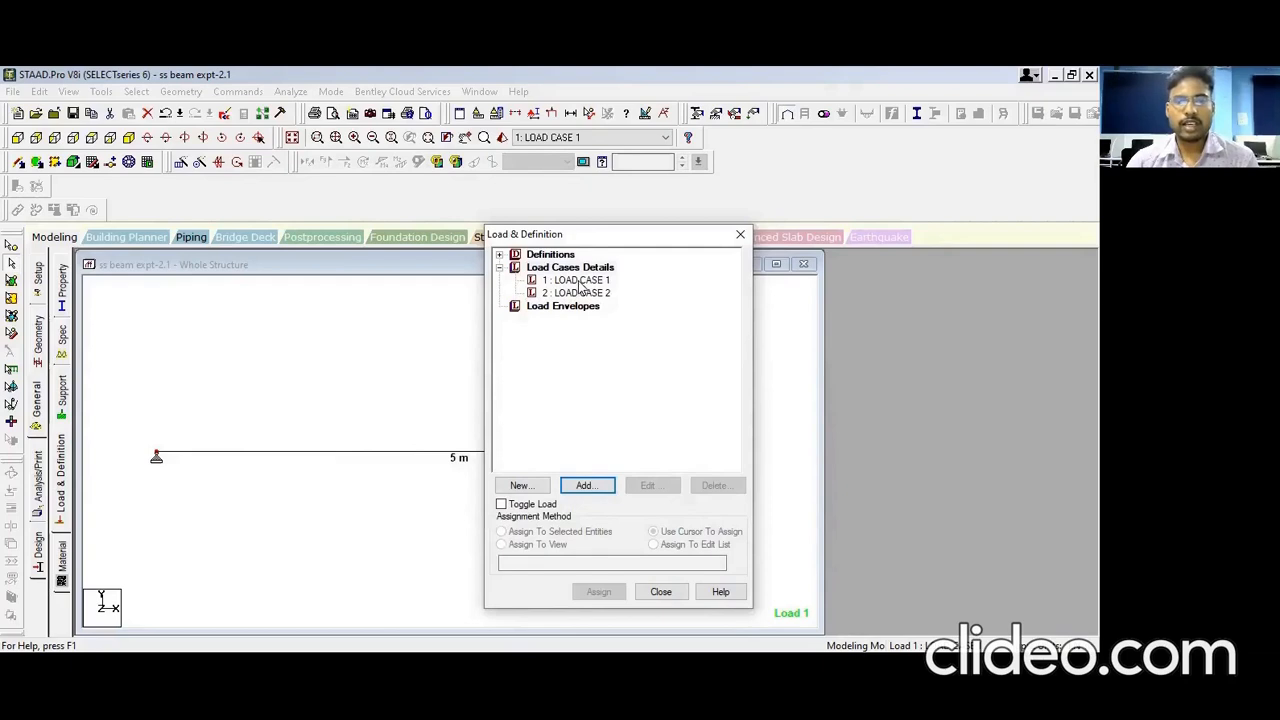
{"action": "left_click", "coordinate": [580, 283]}
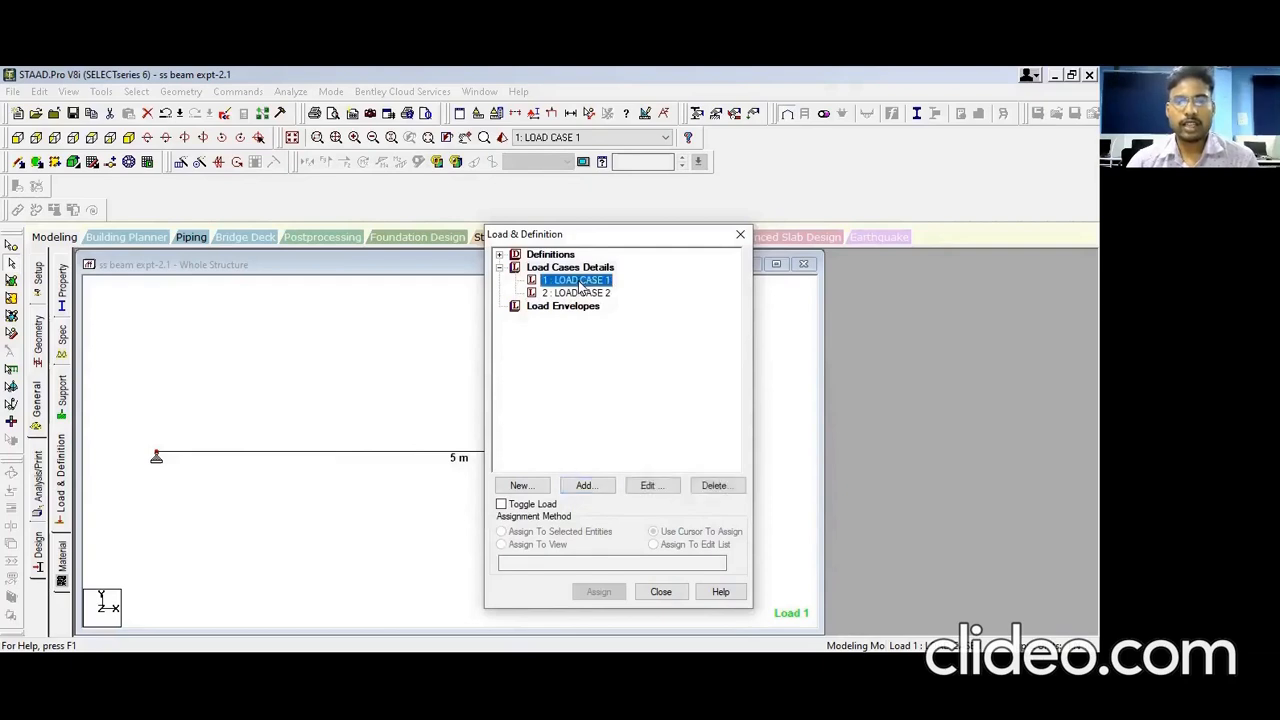
Step: Save the structure and add a SELFWEIGHT Y -1 load item to LOAD CASE 1
{"action": "left_click", "coordinate": [619, 457]}
{"action": "left_click", "coordinate": [452, 388]}
{"action": "left_click", "coordinate": [604, 490]}
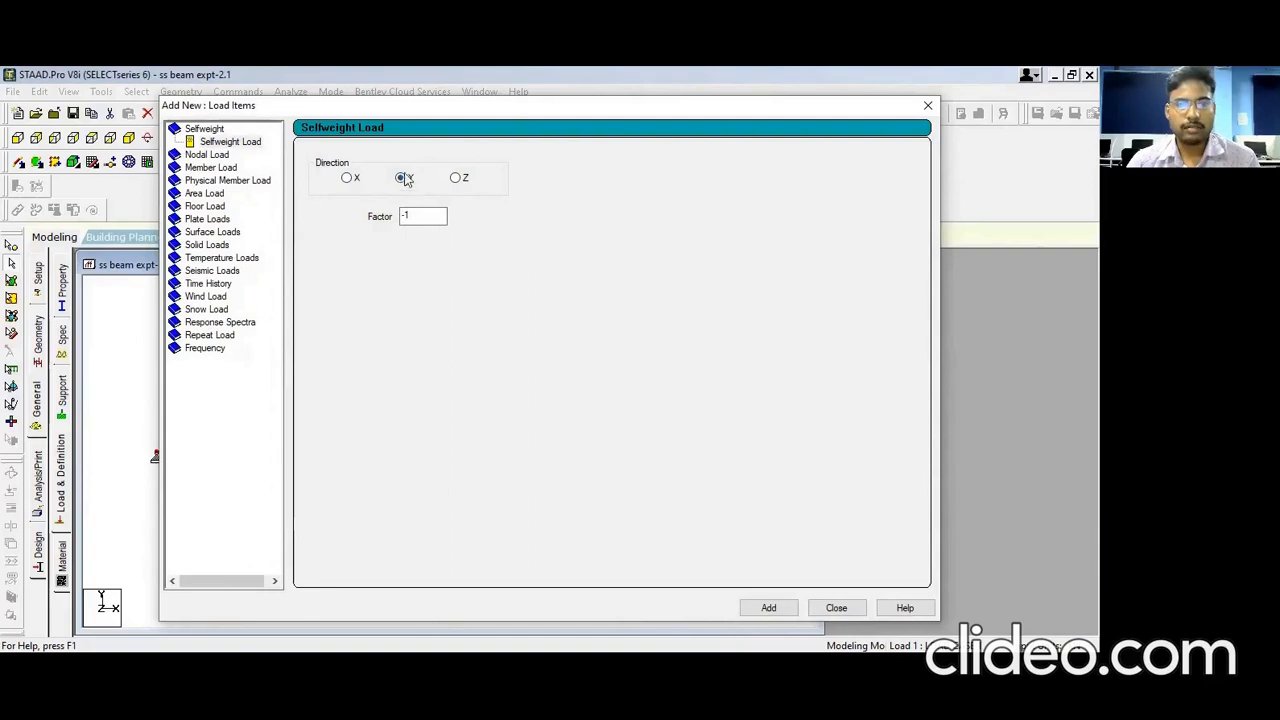
{"action": "left_click", "coordinate": [767, 606]}
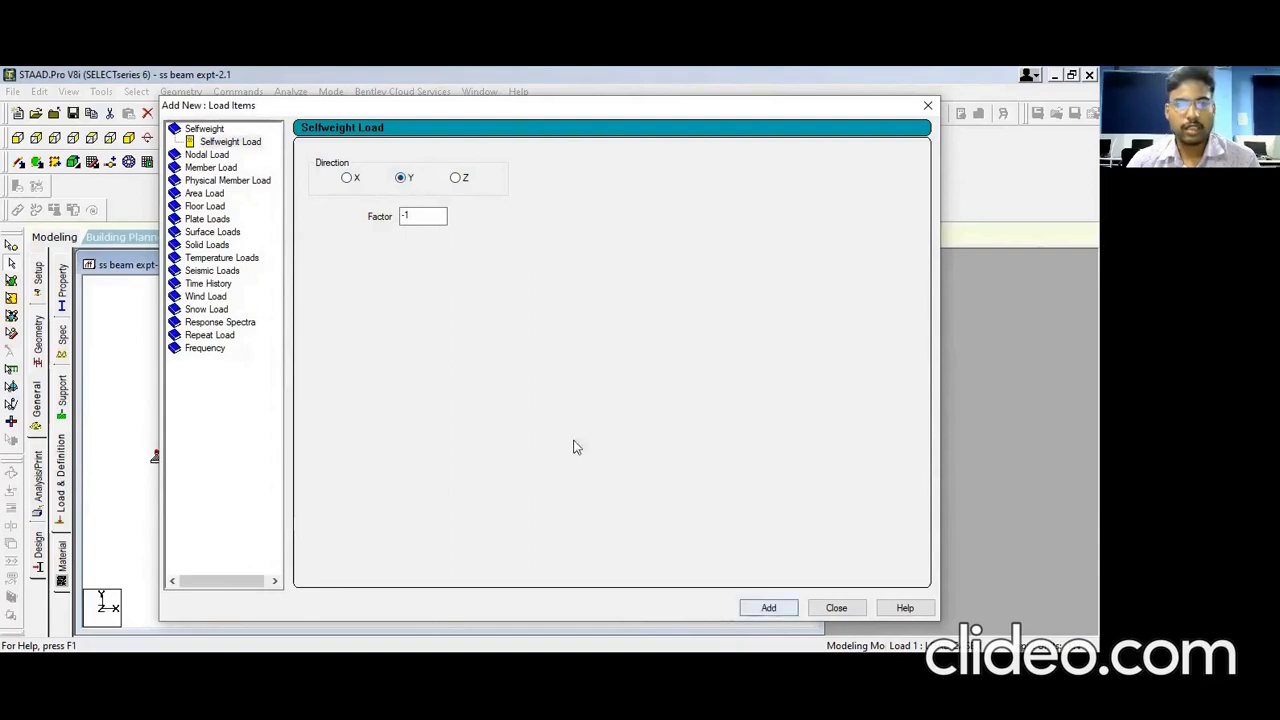
{"action": "left_click", "coordinate": [234, 145]}
{"action": "left_click", "coordinate": [767, 608]}
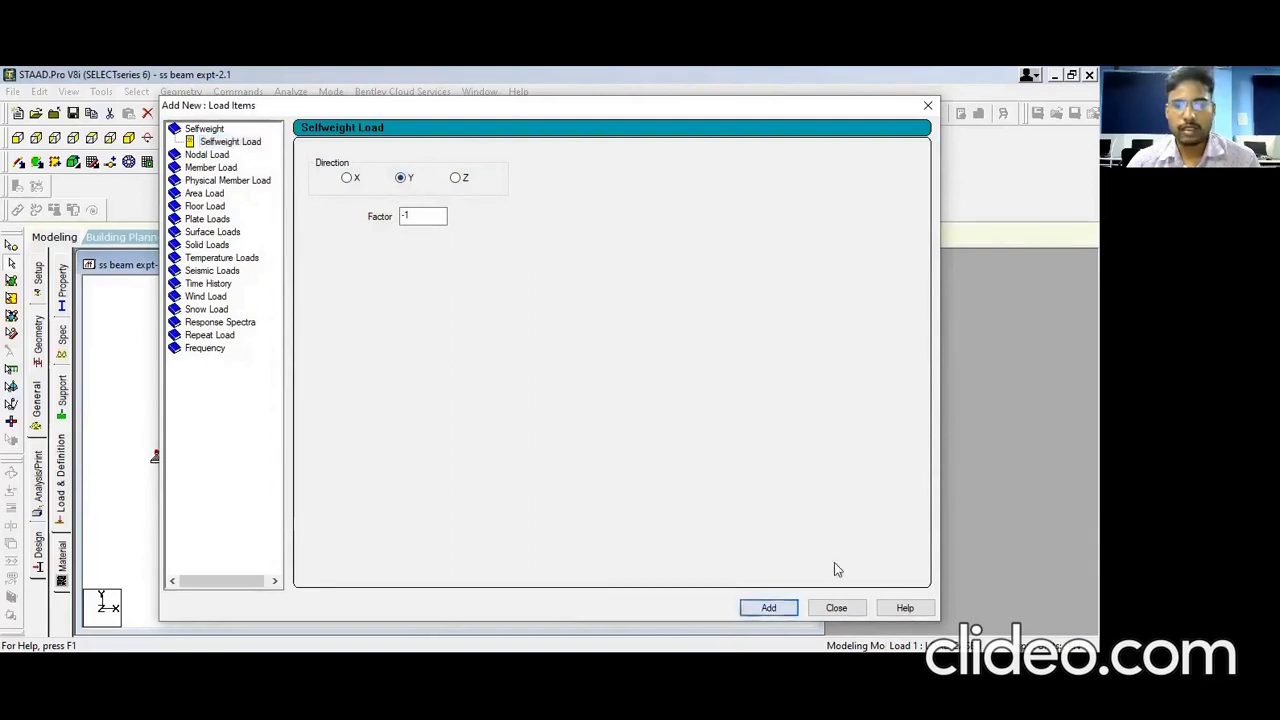
{"action": "left_click", "coordinate": [836, 607]}
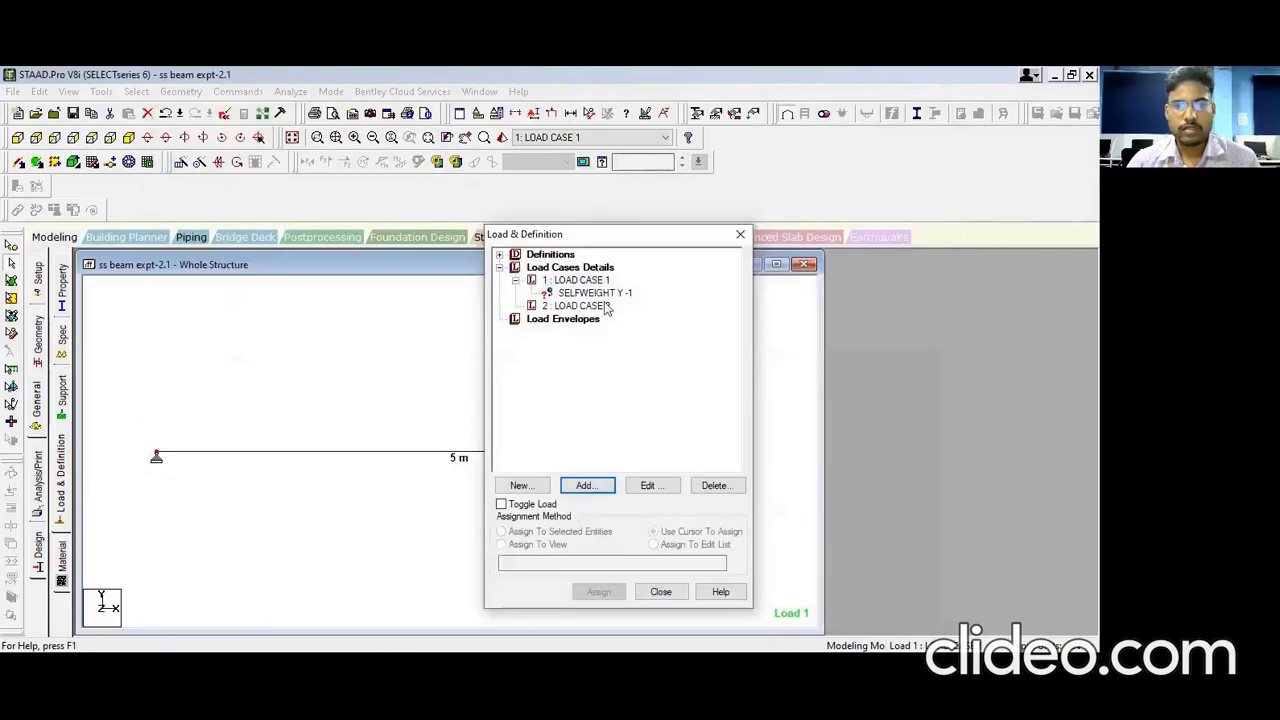
Step: Add a UNI GY uniform member load of W1 -5 kN/m over 0 to 5 m to Load Case 2
{"action": "left_click", "coordinate": [580, 306]}
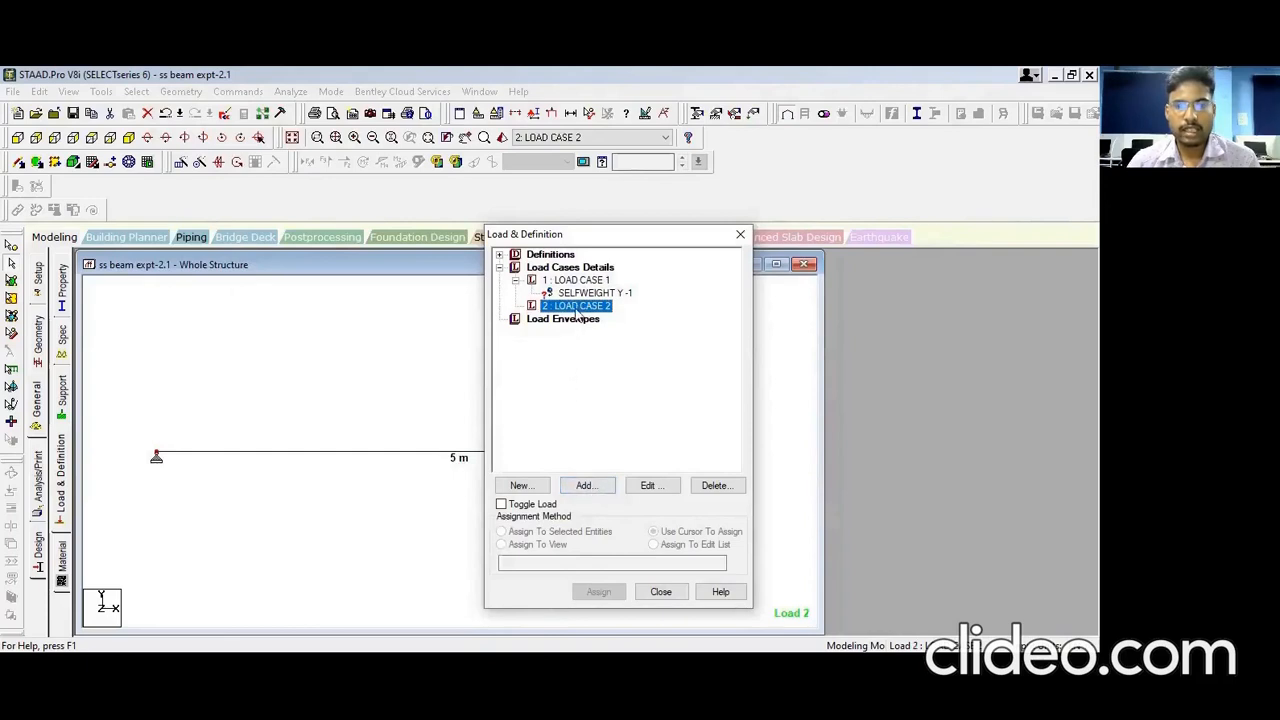
{"action": "left_click", "coordinate": [588, 487]}
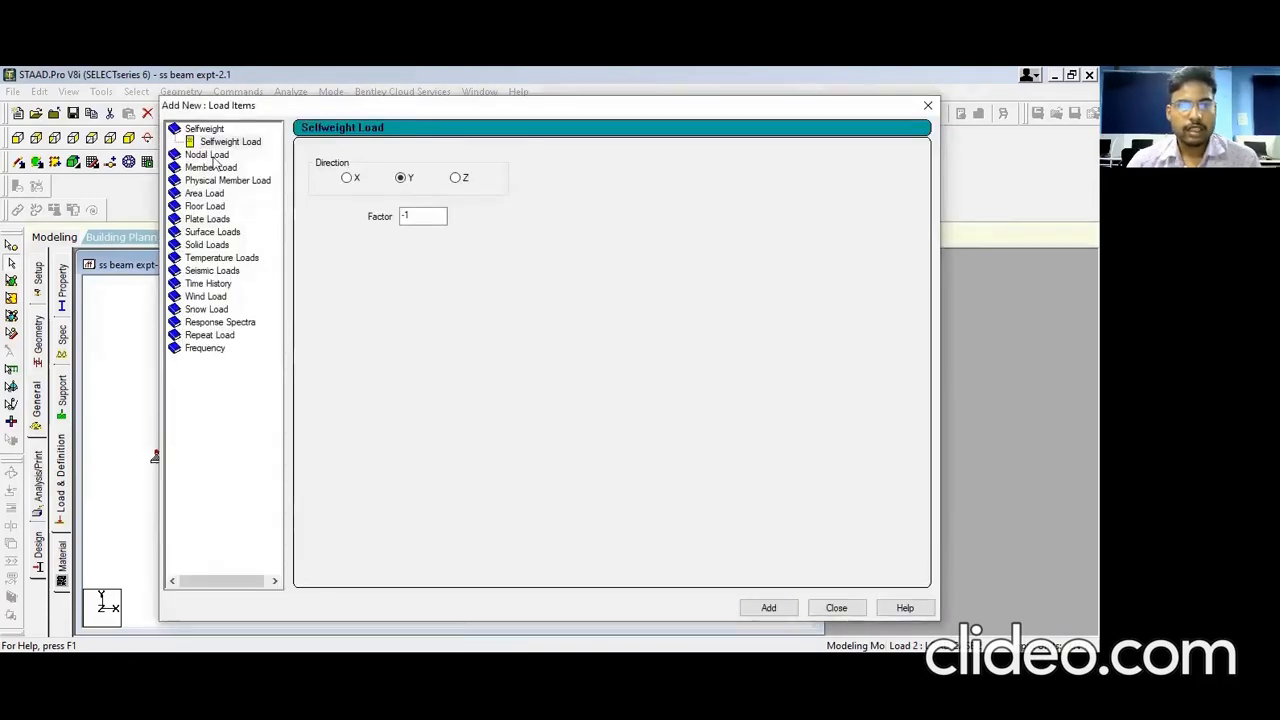
{"action": "left_click", "coordinate": [213, 156]}
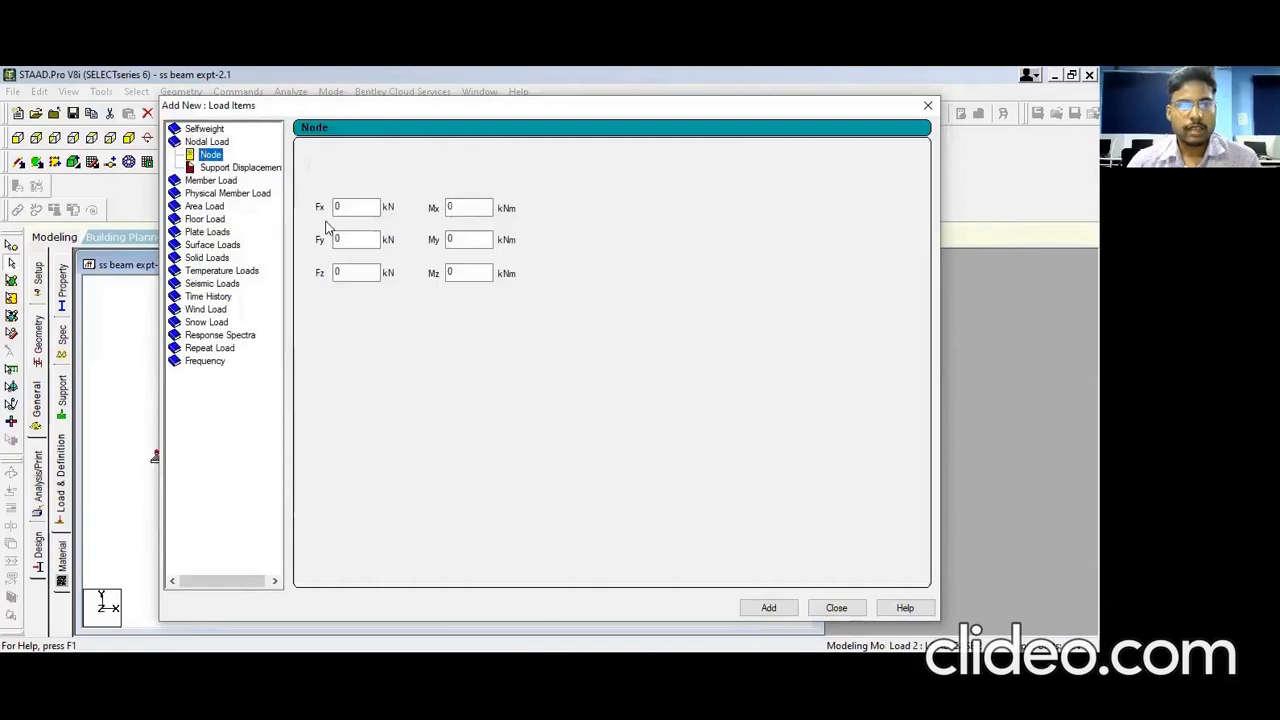
{"action": "left_click", "coordinate": [211, 181]}
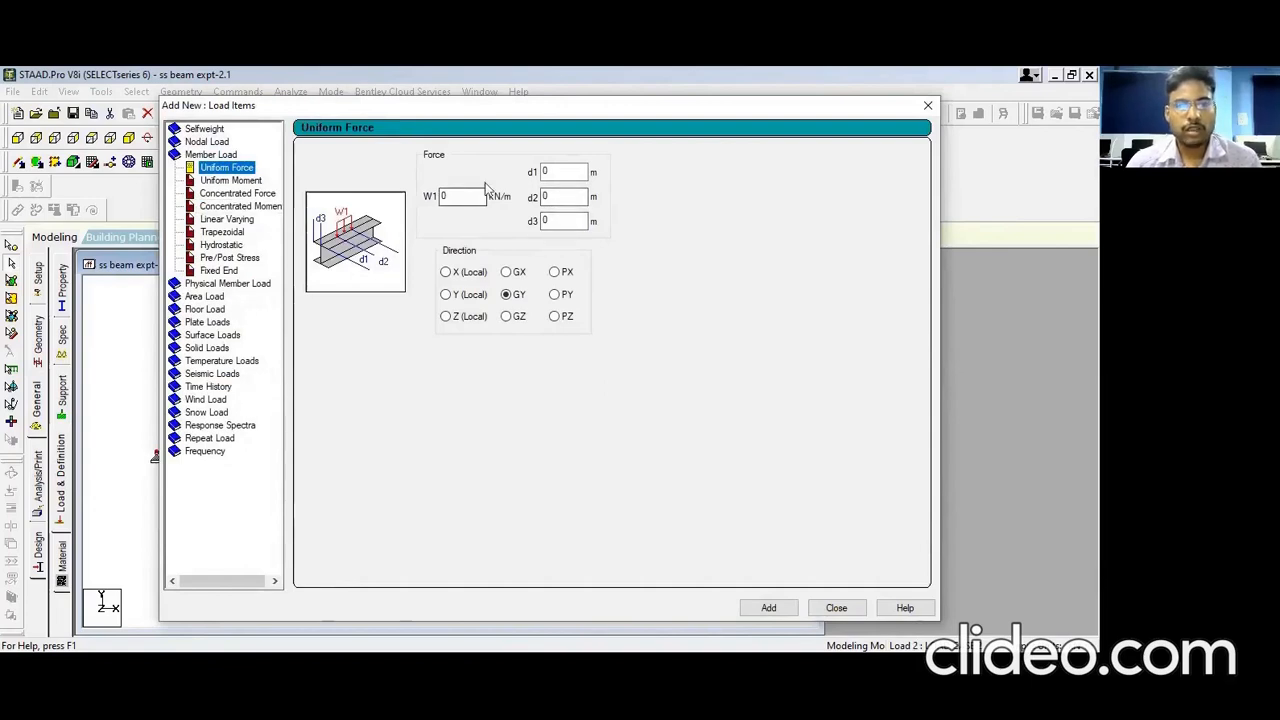
{"action": "double_click", "coordinate": [460, 197]}
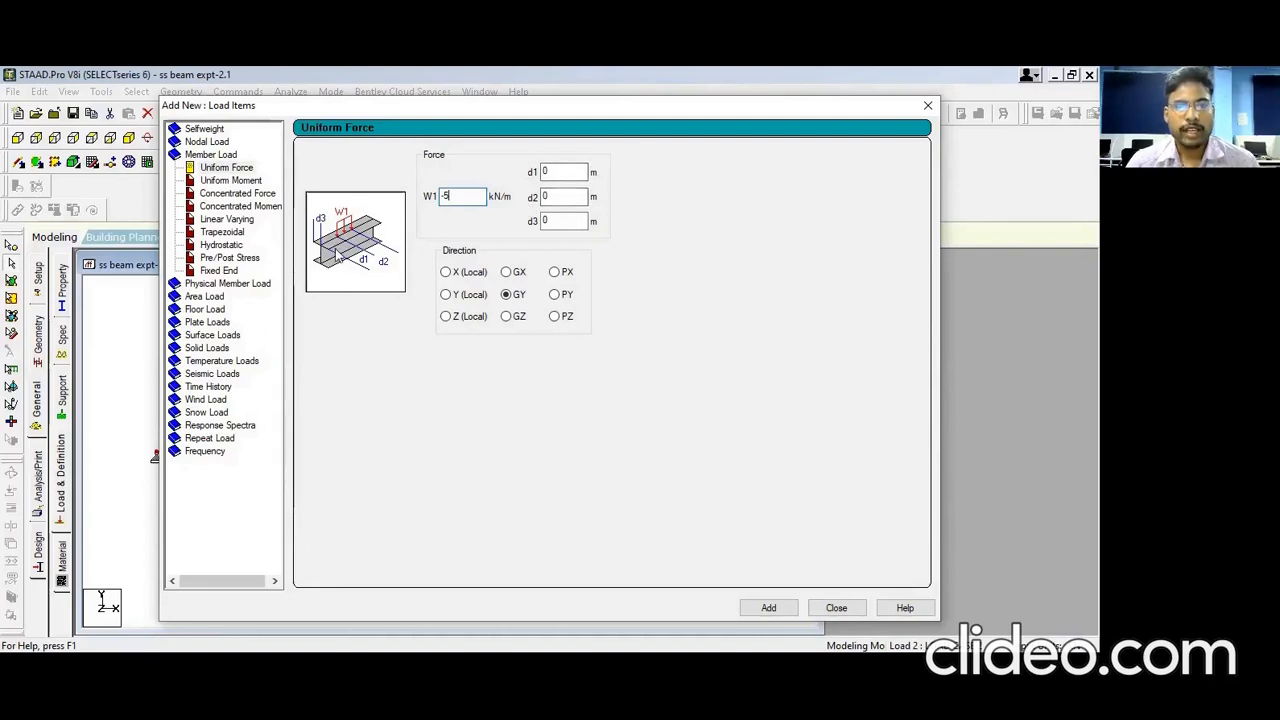
{"action": "double_click", "coordinate": [562, 197]}
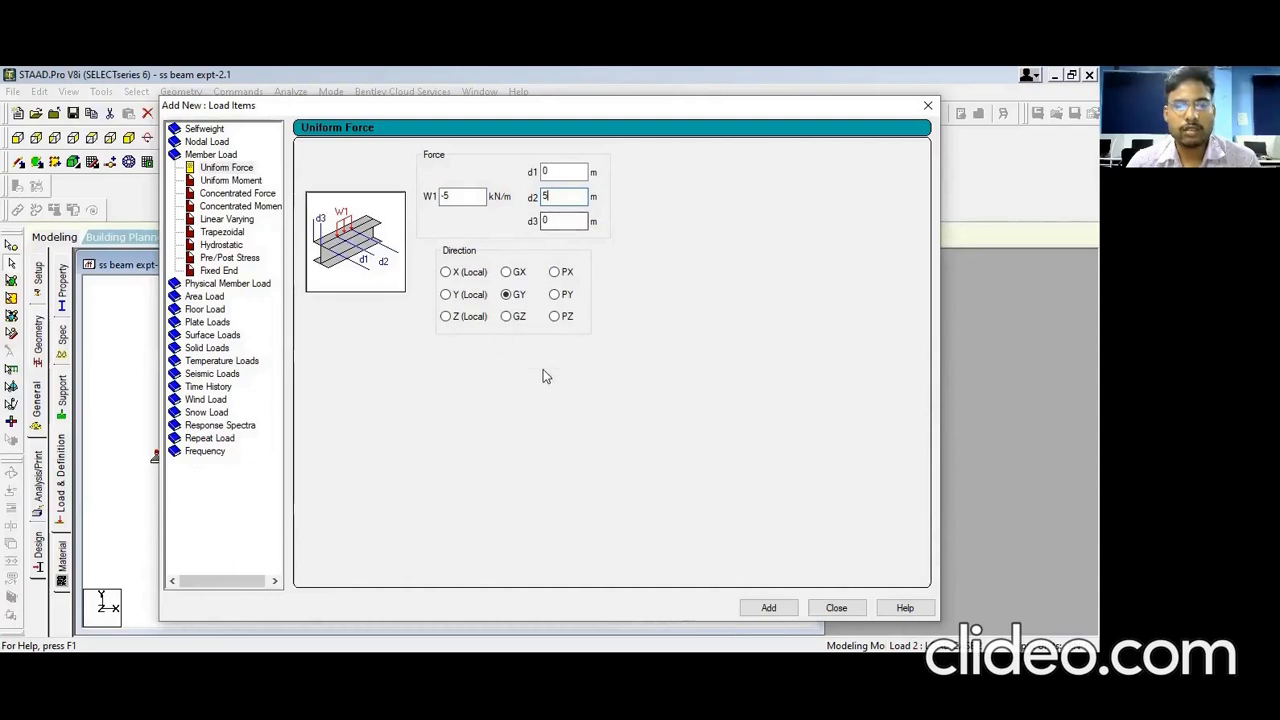
{"action": "left_click", "coordinate": [836, 608]}
{"action": "left_click", "coordinate": [585, 318]}
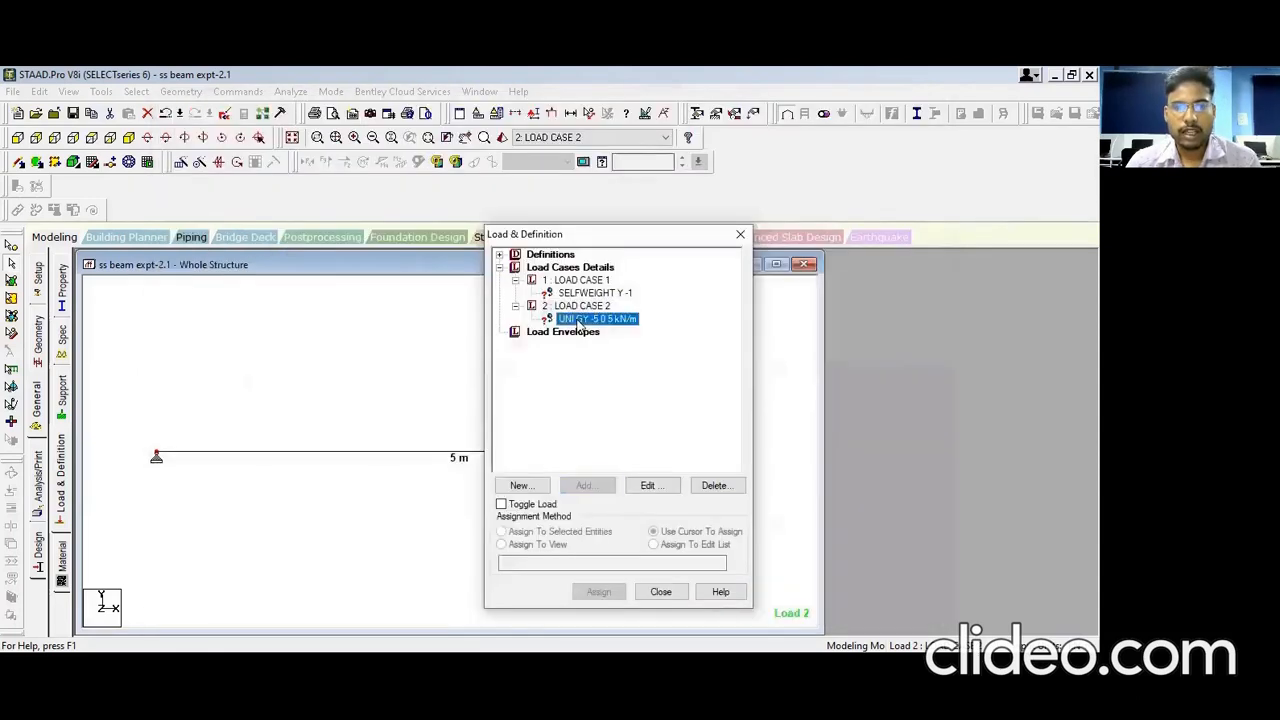
Step: Add a CON GY concentrated member load of P -10 kN at d1 2.5 m to Load Case 2
{"action": "left_click", "coordinate": [578, 305]}
{"action": "left_click", "coordinate": [584, 487]}
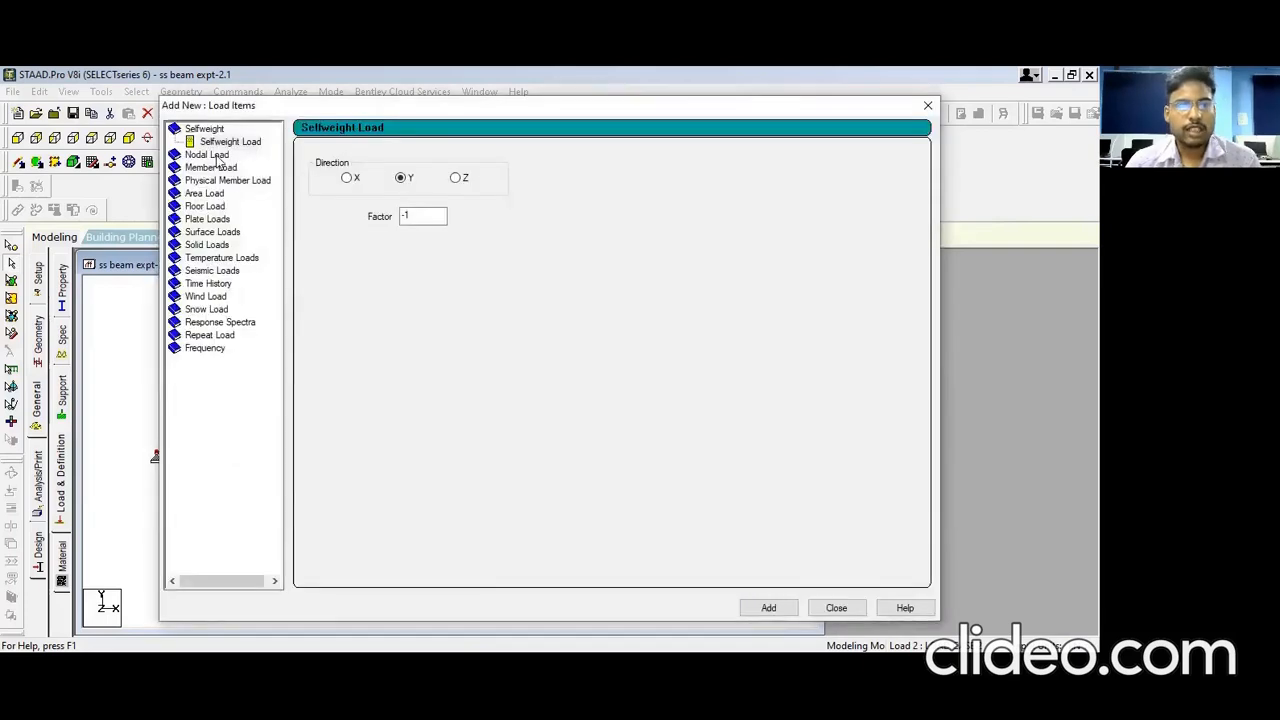
{"action": "left_click", "coordinate": [216, 155]}
{"action": "left_click", "coordinate": [240, 195]}
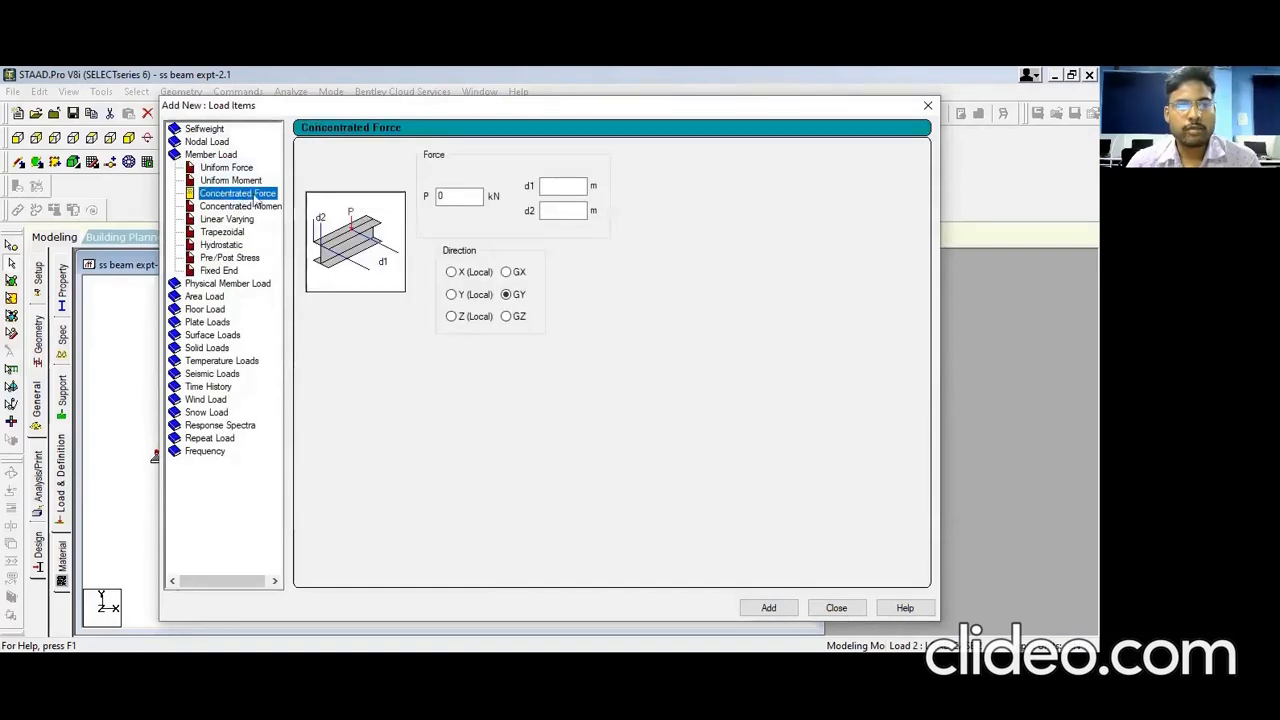
{"action": "double_click", "coordinate": [442, 197]}
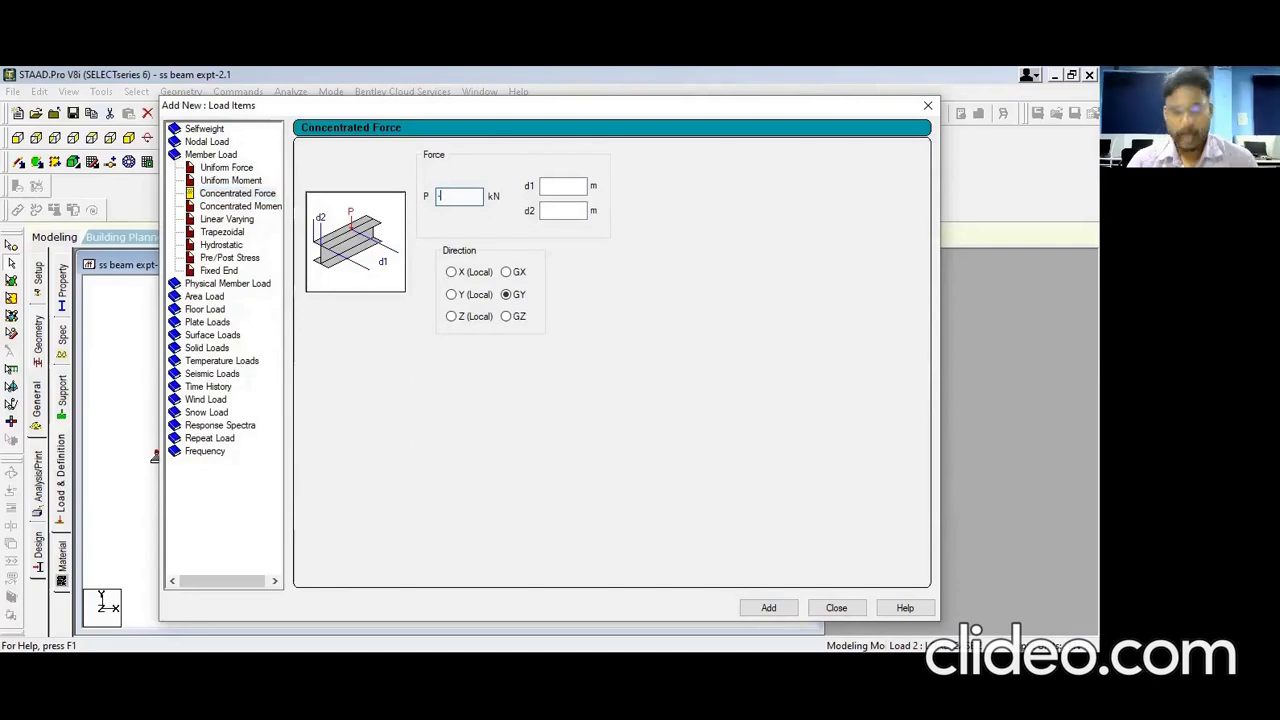
{"action": "left_click", "coordinate": [545, 185]}
{"action": "type", "text": "2.5"}
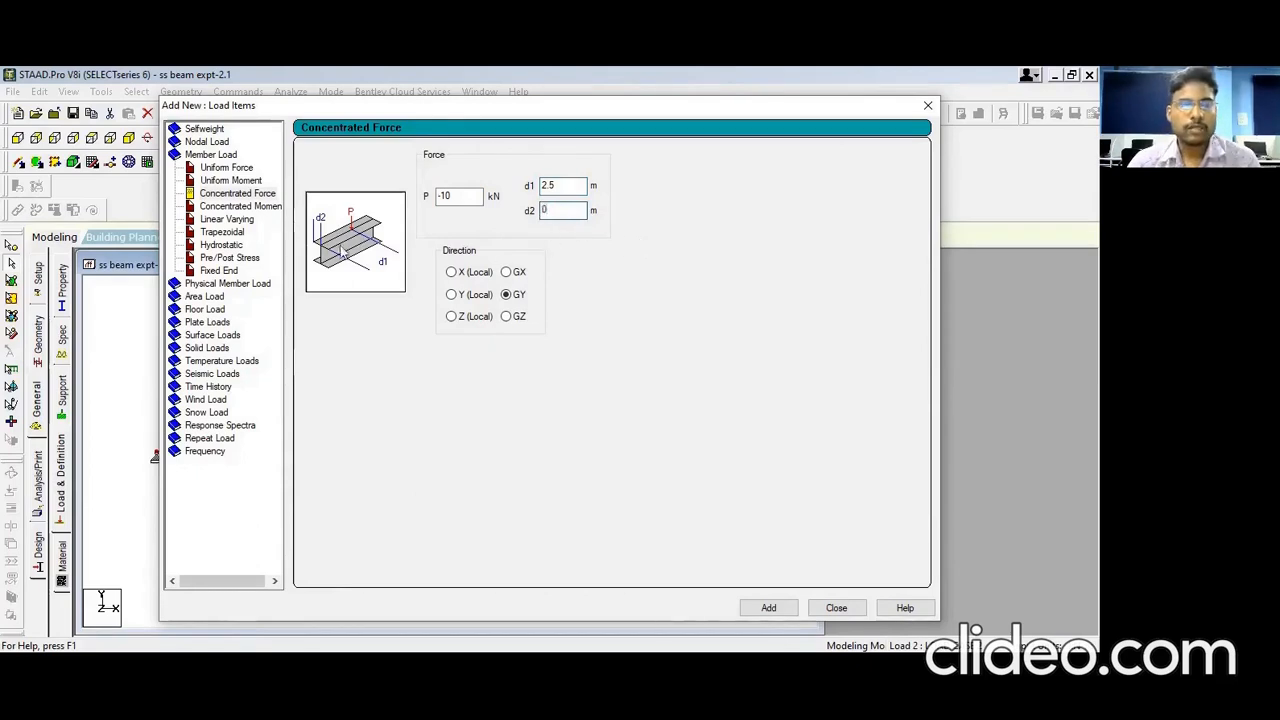
{"action": "left_click", "coordinate": [769, 608]}
{"action": "left_click", "coordinate": [836, 608]}
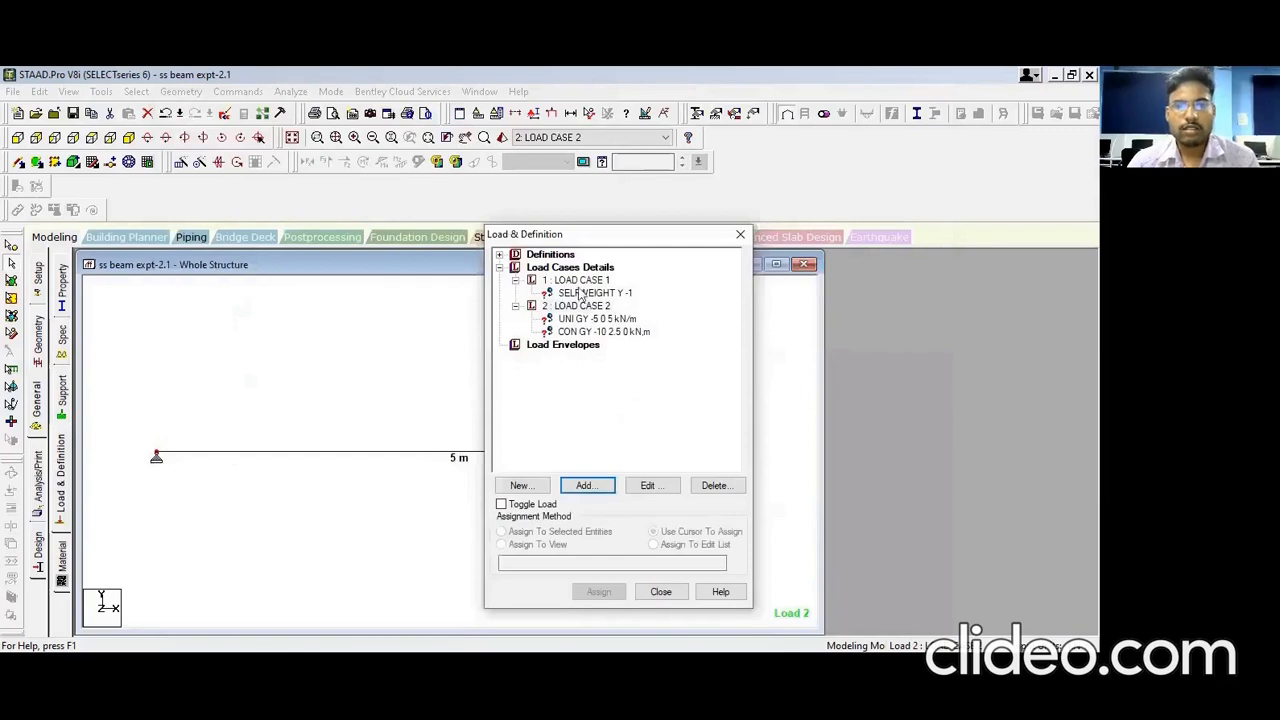
Step: Assign Load Case 1's SELFWEIGHT Y -1 to beam 1
{"action": "left_click_drag", "start_coordinate": [613, 241], "coordinate": [954, 319]}
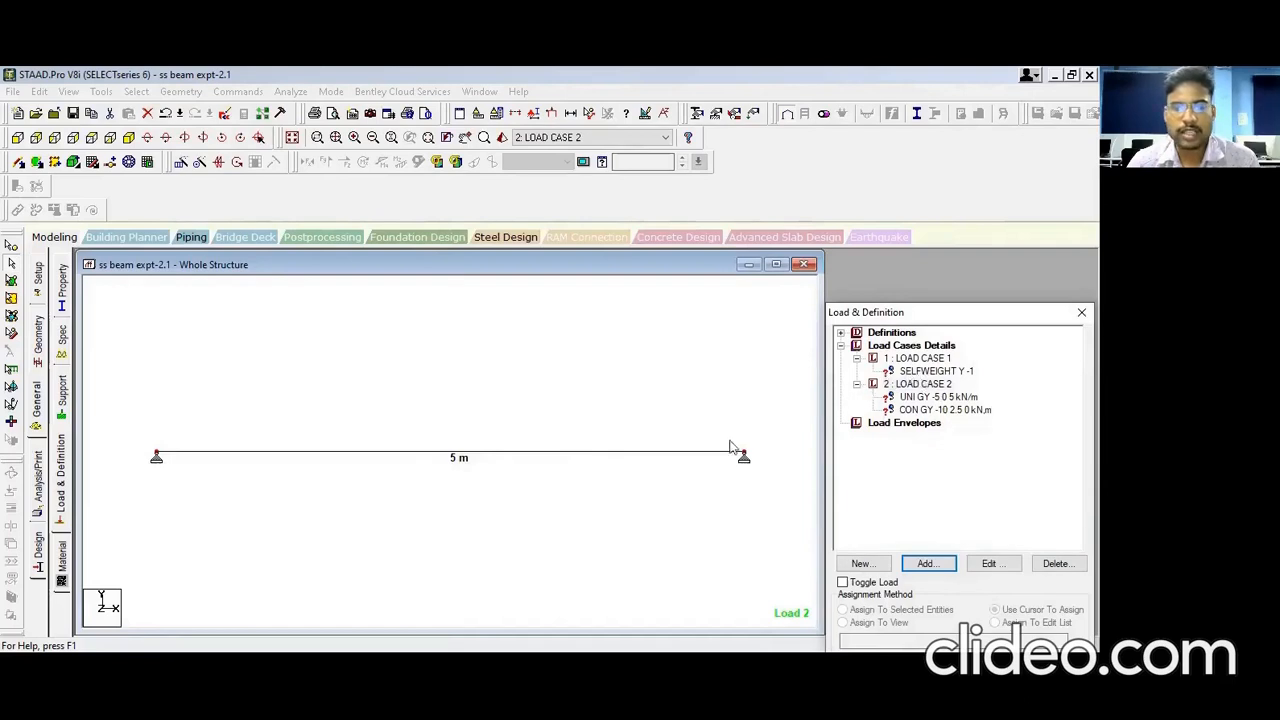
{"action": "left_click", "coordinate": [932, 373]}
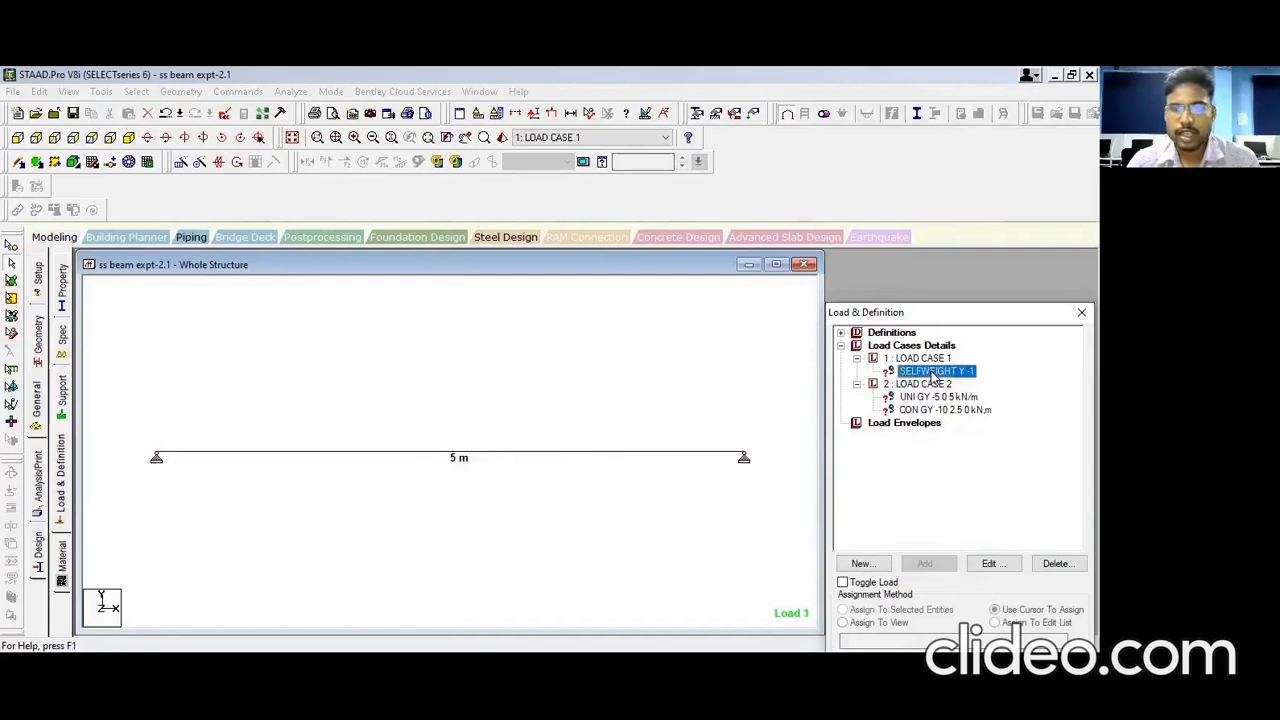
{"action": "left_click", "coordinate": [507, 456]}
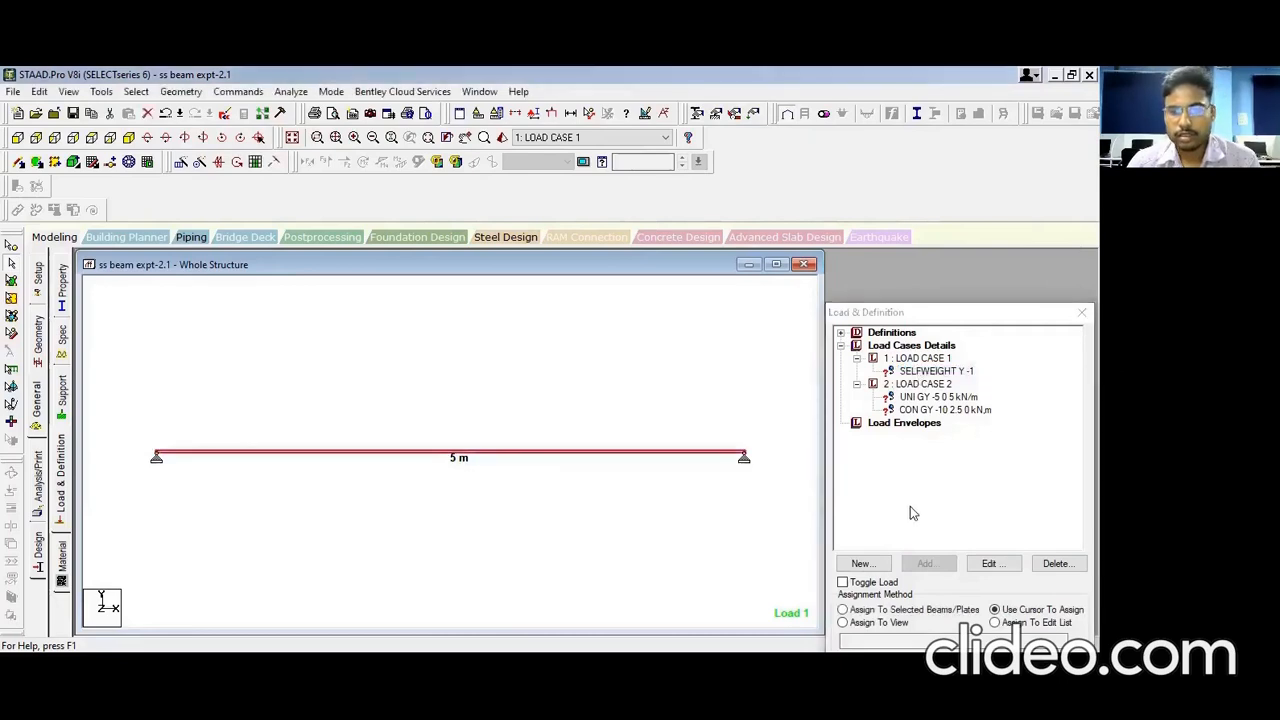
{"action": "left_click", "coordinate": [842, 610]}
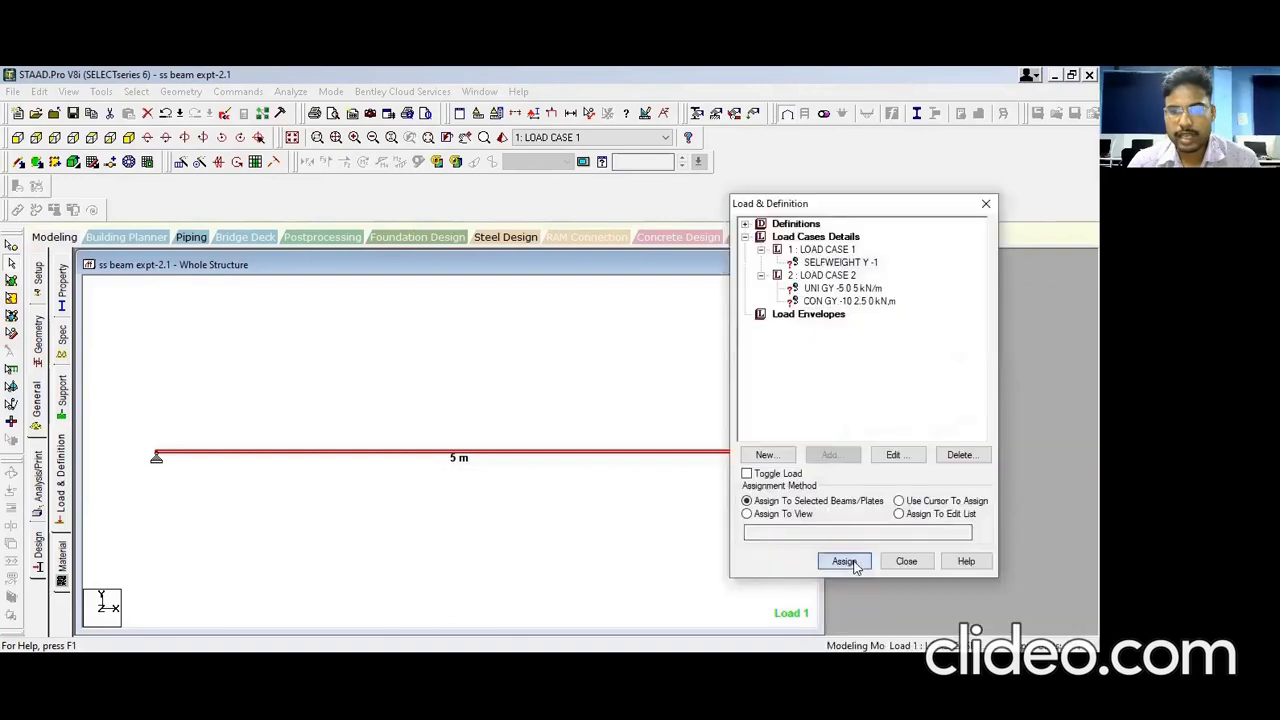
{"action": "left_click", "coordinate": [846, 560]}
{"action": "left_click", "coordinate": [900, 429]}
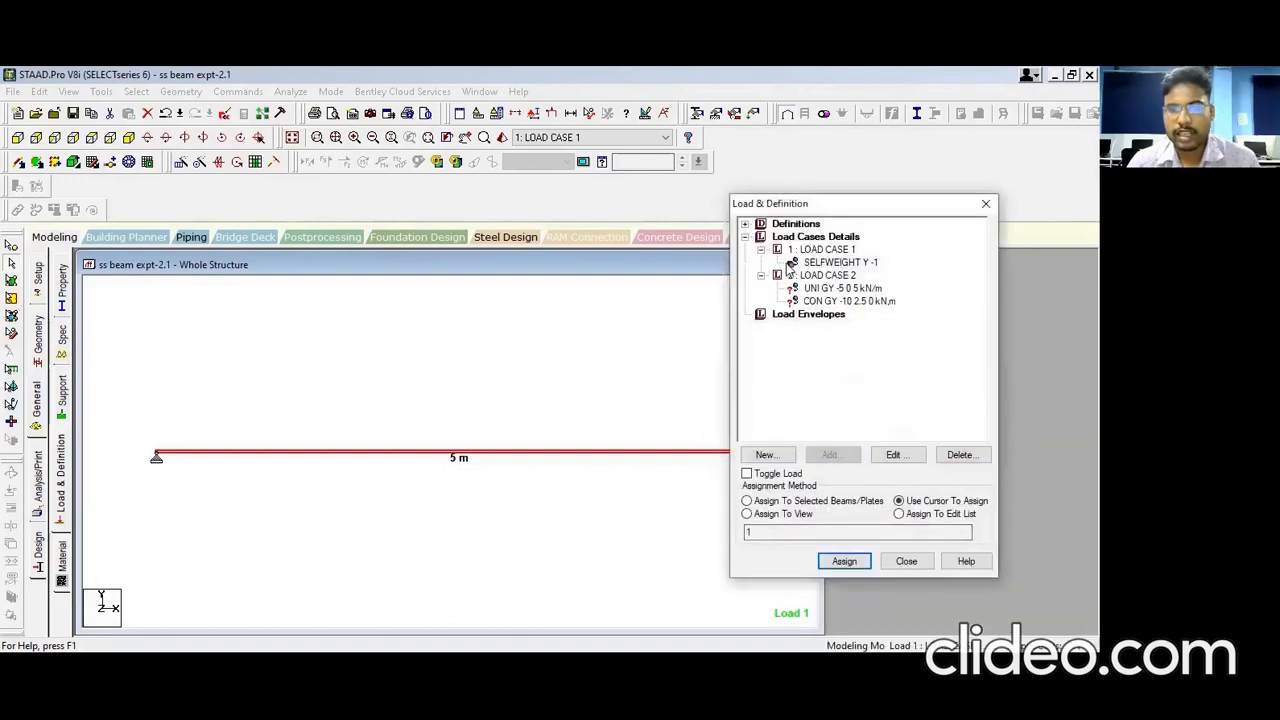
Step: Assign the UNI GY -5 kN/m uniform load to the selected beam
{"action": "left_click", "coordinate": [840, 288]}
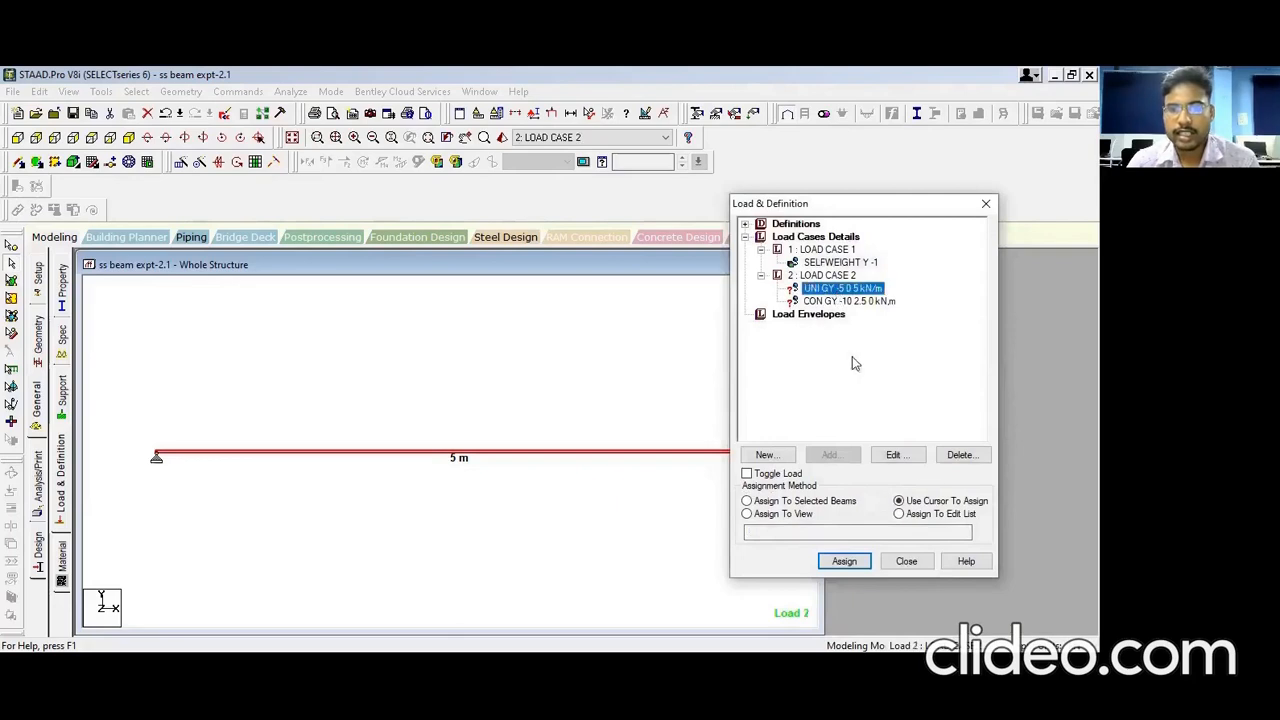
{"action": "left_click", "coordinate": [746, 501]}
{"action": "left_click", "coordinate": [844, 562]}
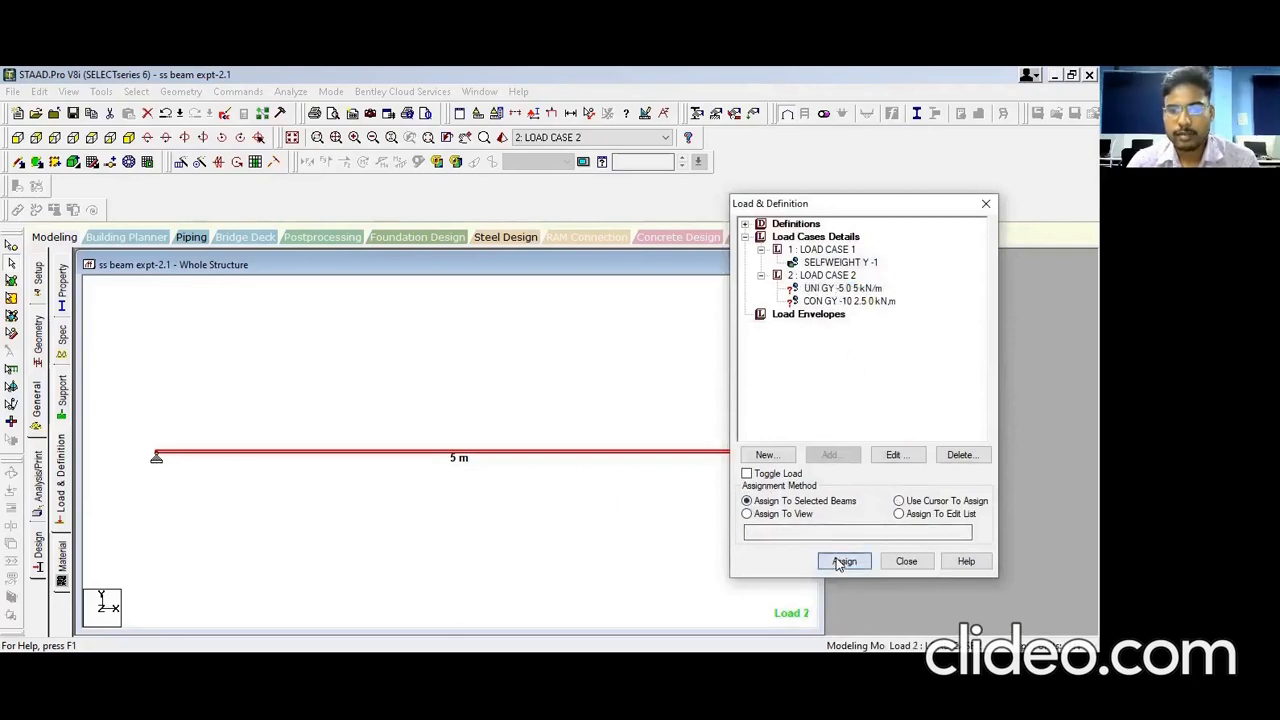
{"action": "left_click", "coordinate": [895, 428]}
Step: Assign the CON GY -10 kN point load to the beam and zoom in to view both loads
{"action": "left_click", "coordinate": [833, 302]}
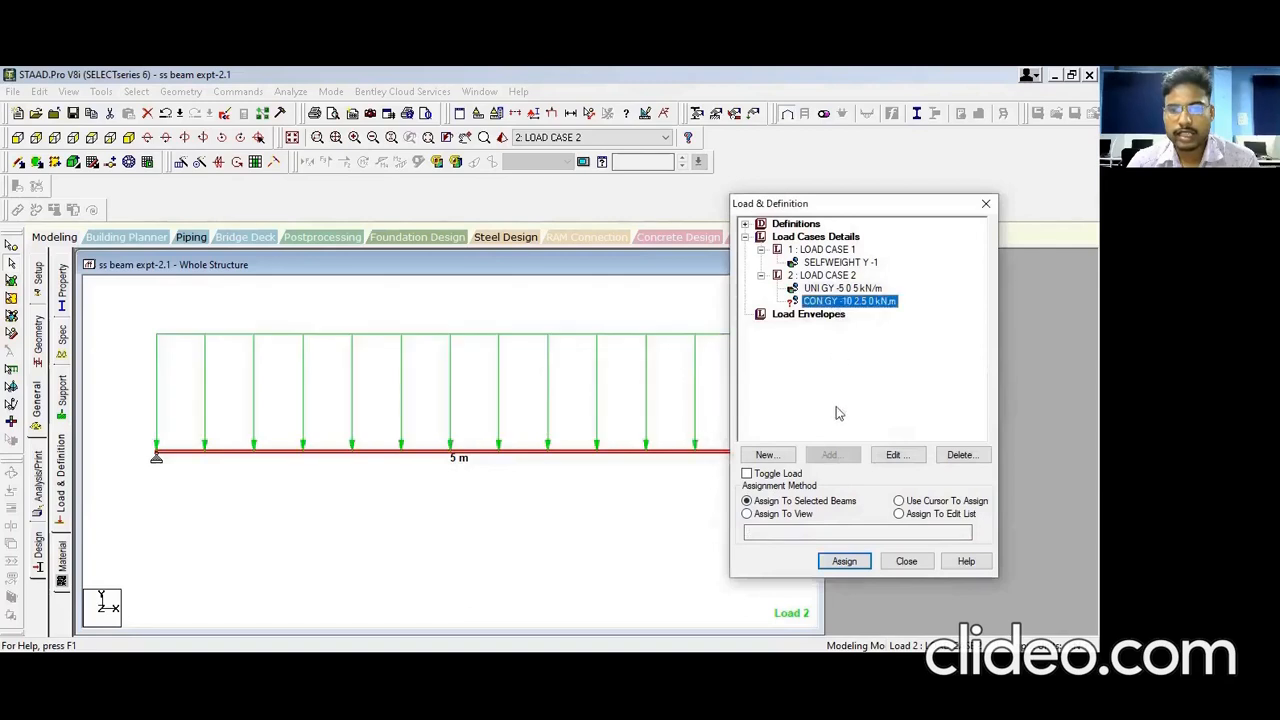
{"action": "left_click", "coordinate": [843, 563]}
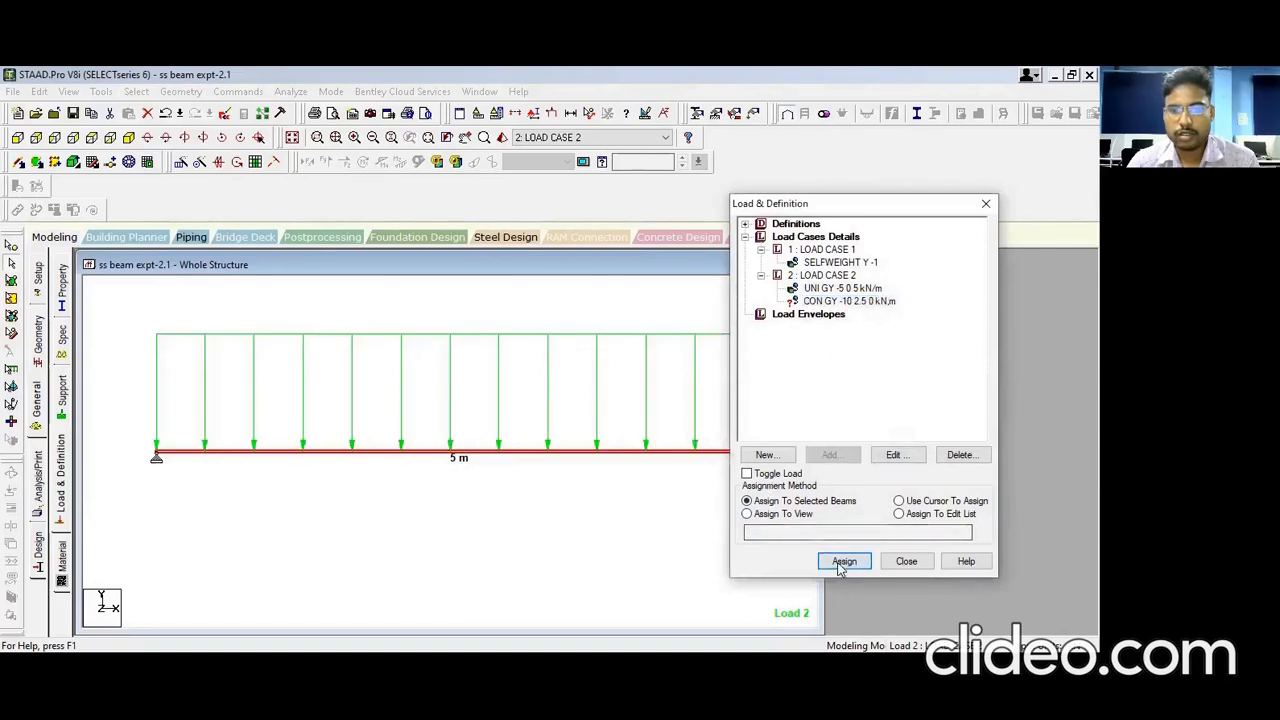
{"action": "left_click", "coordinate": [897, 429]}
{"action": "left_click_drag", "start_coordinate": [806, 204], "coordinate": [910, 377]}
{"action": "scroll", "coordinate": [606, 344], "scroll_direction": "down", "scroll_amount": 8}
{"action": "scroll", "coordinate": [591, 360], "scroll_direction": "down", "scroll_amount": 2}
{"action": "middle_click_drag", "start_coordinate": [532, 350], "coordinate": [525, 475]}
{"action": "scroll", "coordinate": [493, 510], "scroll_direction": "up", "scroll_amount": 1}
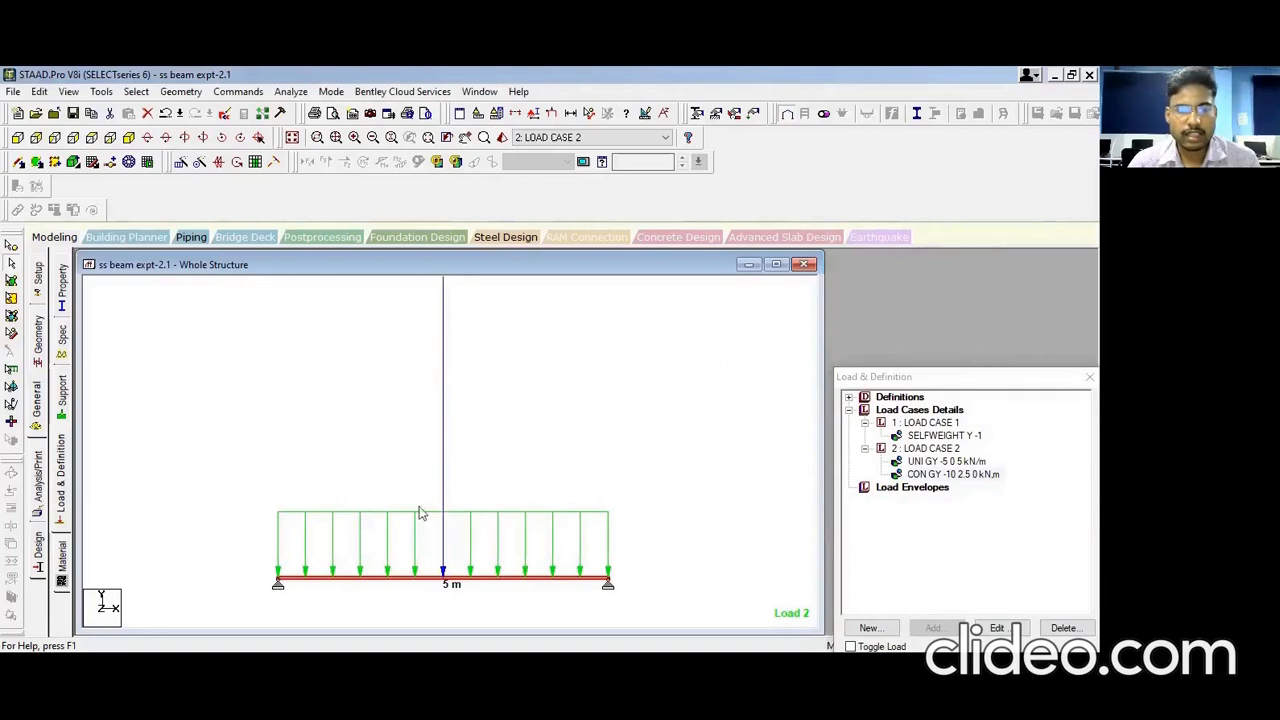